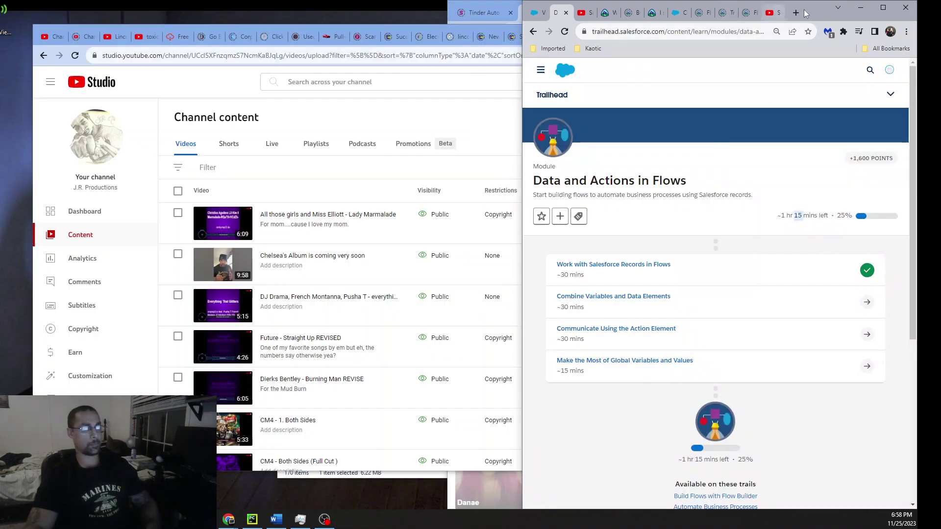
# Step: Open the Work with Salesforce Records in Flows unit in Trailhead
pyautogui.moveTo(816, 11); pyautogui.dragTo(763, 36)
pyautogui.moveTo(288, 226); pyautogui.dragTo(777, 227)
pyautogui.click(441, 314)
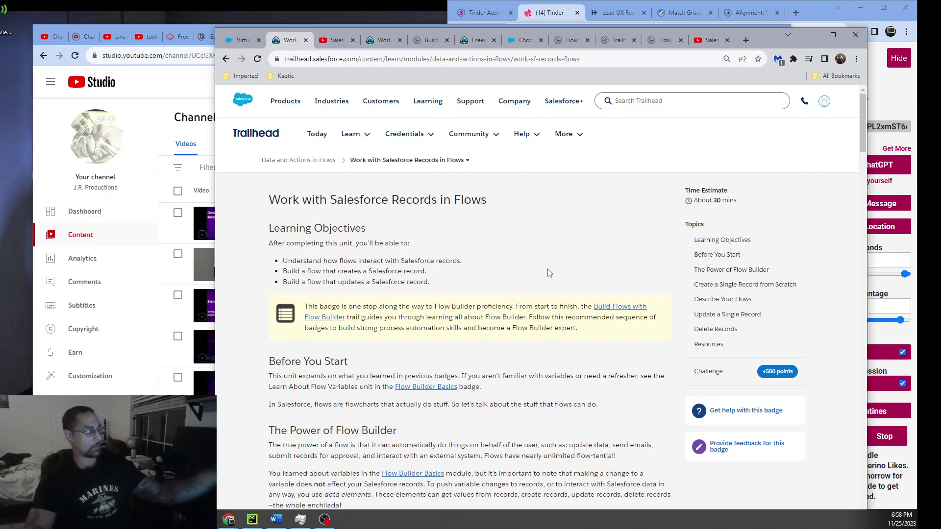
# Step: Bring up the Convert an Account to a Customer hands-on challenge and review its steps
pyautogui.scroll(-3, 549, 273)
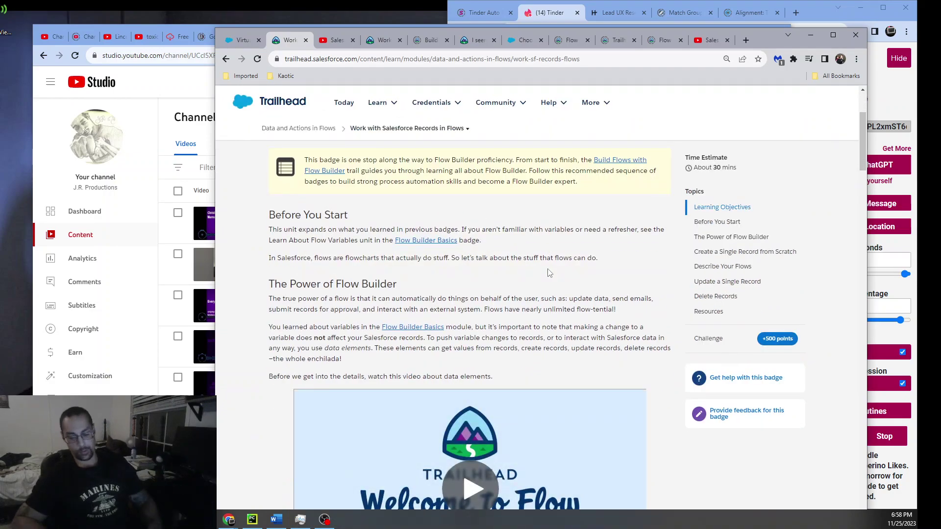
pyautogui.scroll(-20, 549, 273)
pyautogui.scroll(5, 548, 269)
pyautogui.scroll(5, 549, 269)
pyautogui.scroll(-12, 546, 273)
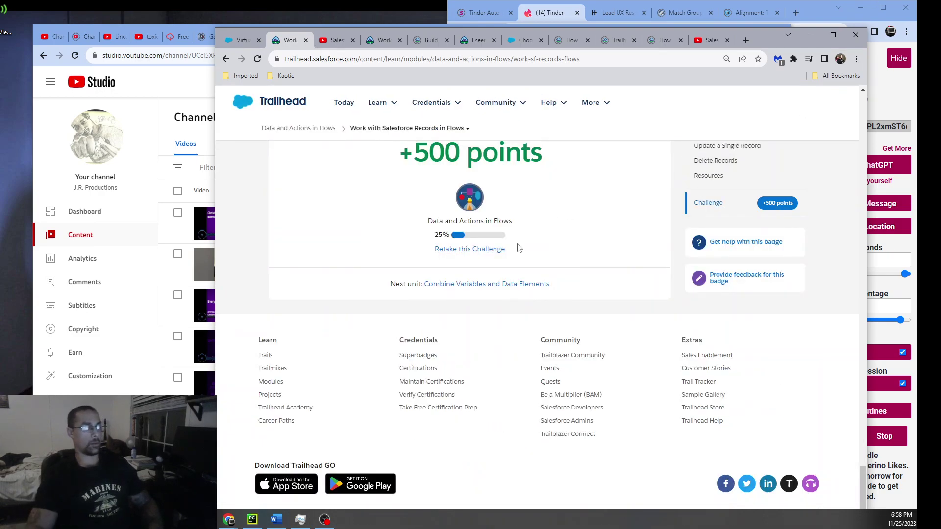
pyautogui.click(489, 250)
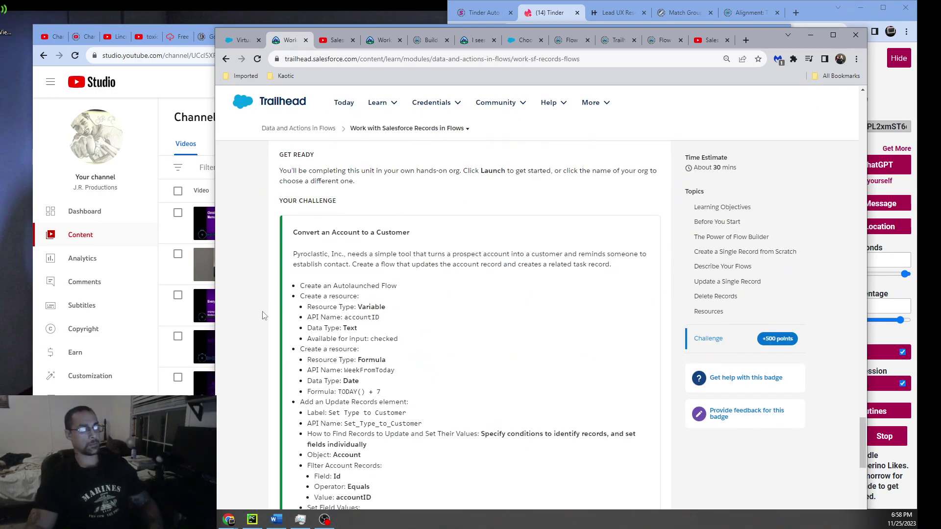
pyautogui.moveTo(310, 285); pyautogui.dragTo(390, 284)
pyautogui.click(396, 290)
pyautogui.scroll(-5, 419, 318)
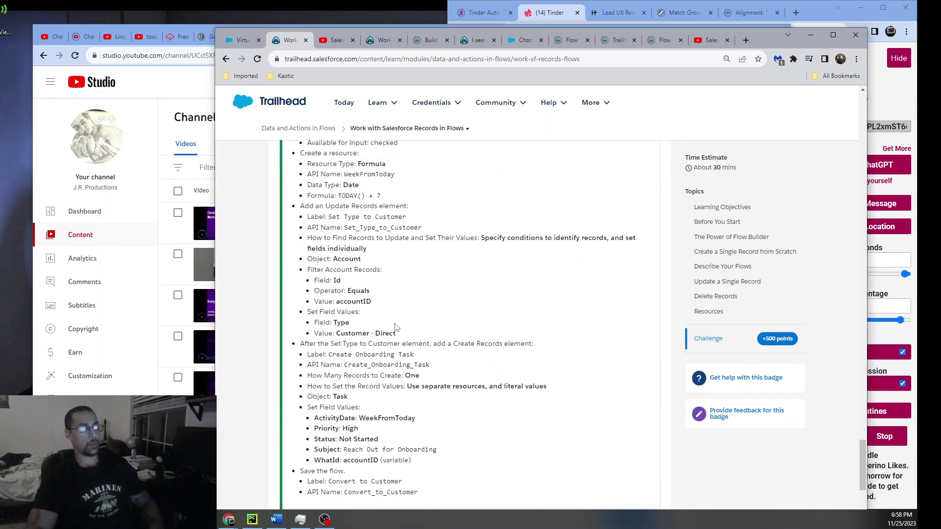
pyautogui.scroll(4, 430, 351)
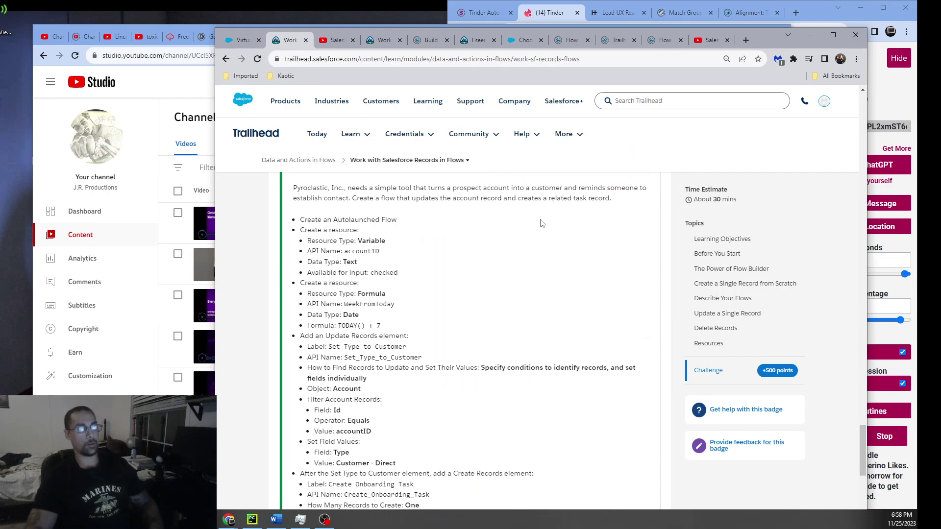
pyautogui.scroll(-5, 453, 263)
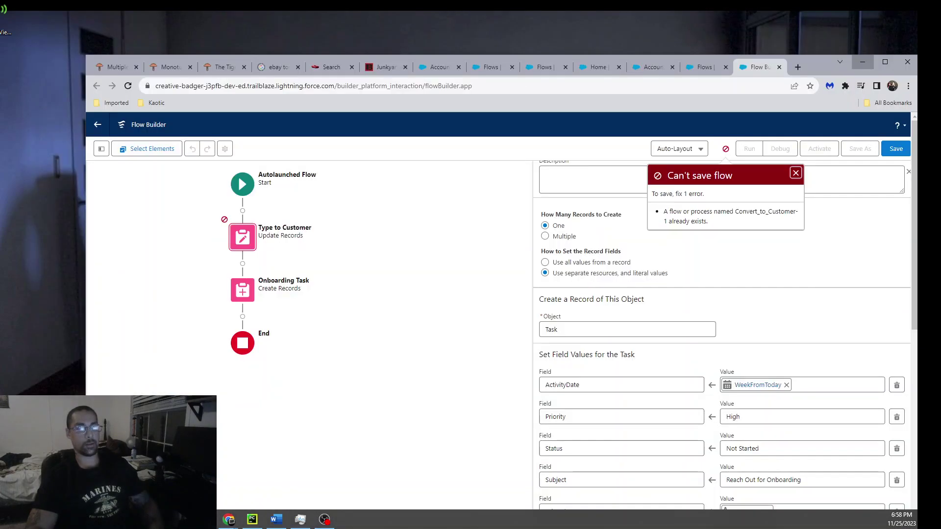
# Step: Tile the Salesforce org on the left half and the Trailhead challenge on the right
pyautogui.click(698, 69)
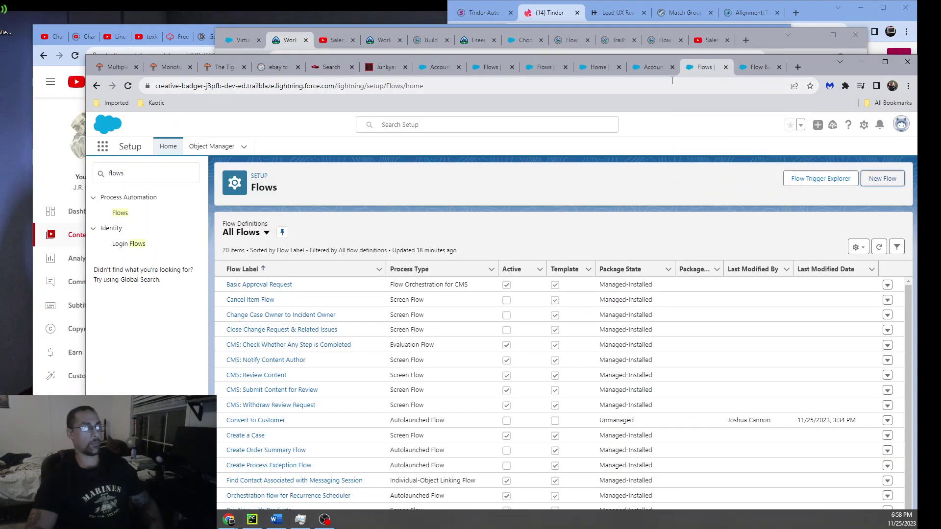
pyautogui.click(648, 69)
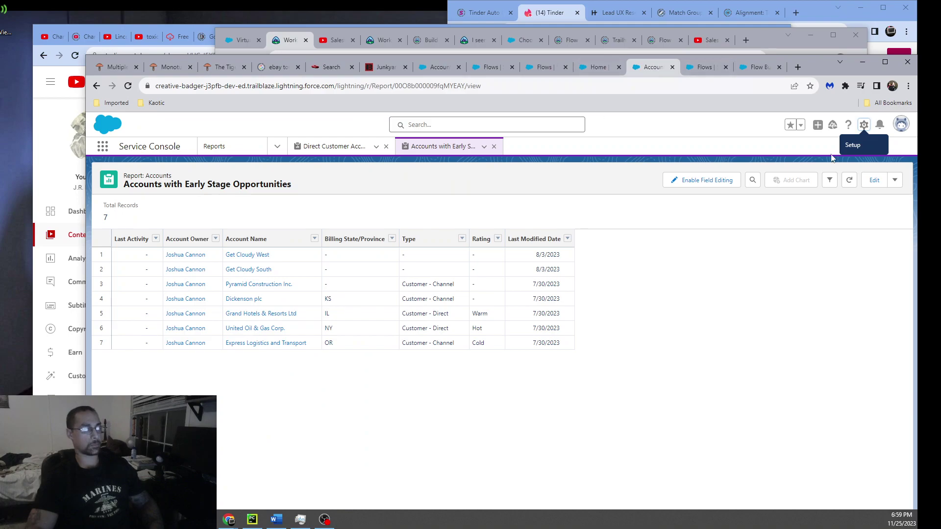
pyautogui.moveTo(821, 71); pyautogui.dragTo(1, 93)
pyautogui.click(542, 105)
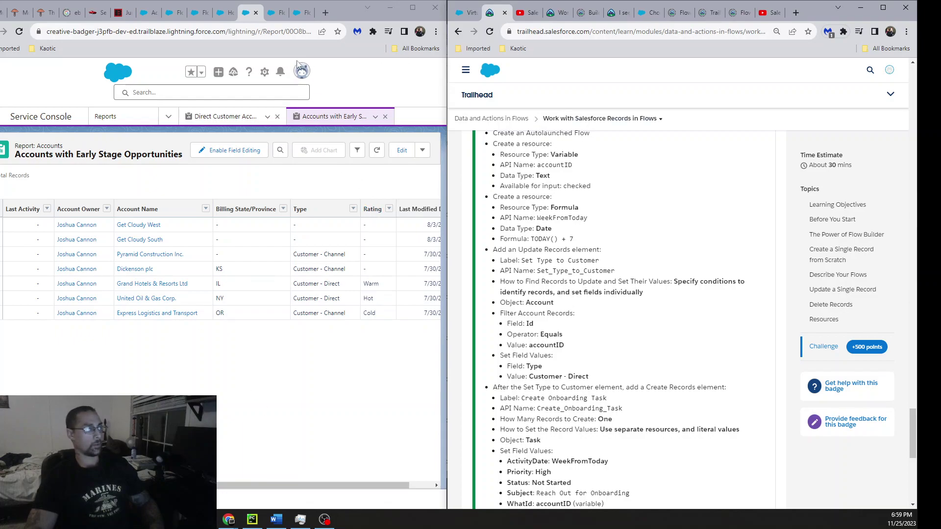
pyautogui.scroll(3, 588, 210)
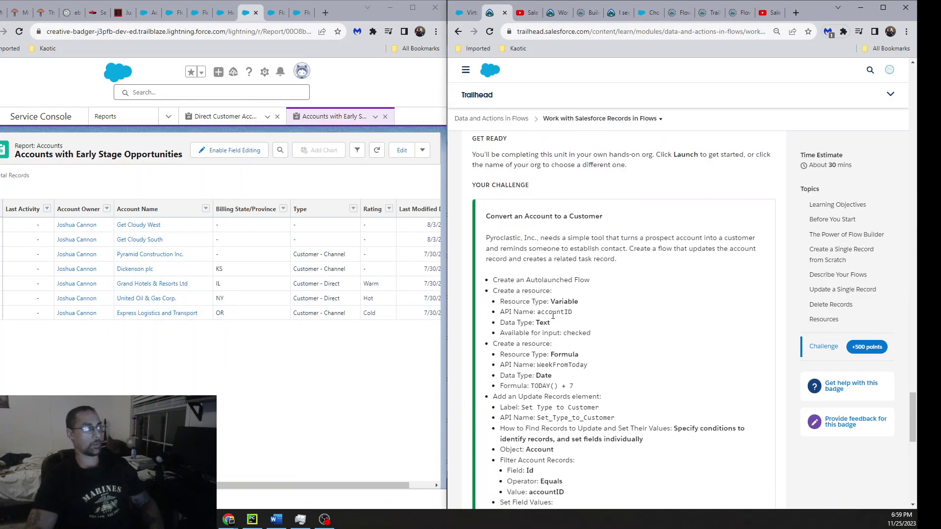
pyautogui.moveTo(532, 282); pyautogui.dragTo(632, 276)
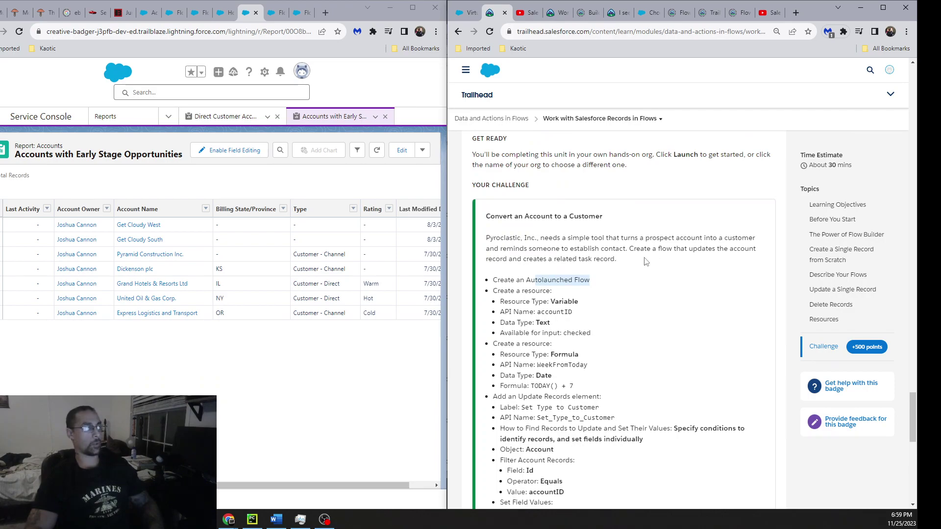
pyautogui.scroll(5, 681, 188)
pyautogui.scroll(-4, 679, 343)
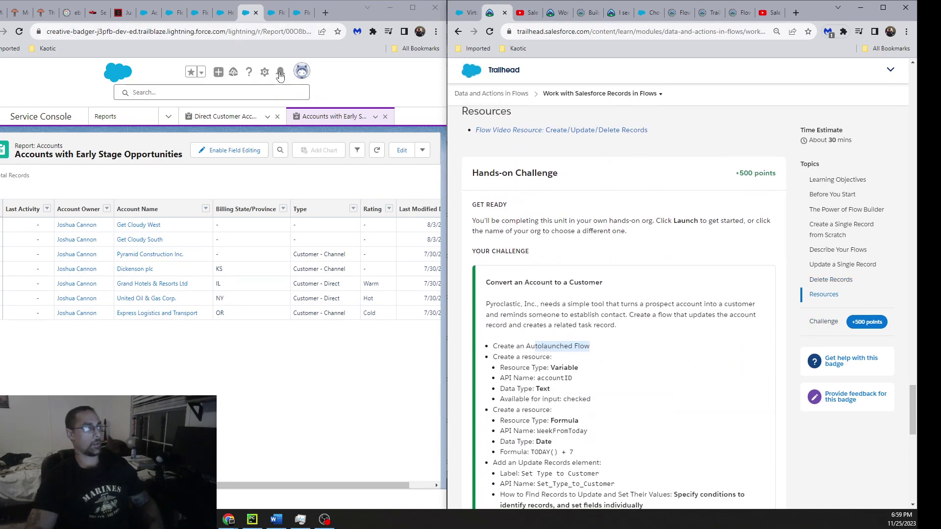
# Step: Go to Setup and use Quick Find 'flows' to reach the Flows page
pyautogui.click(264, 72)
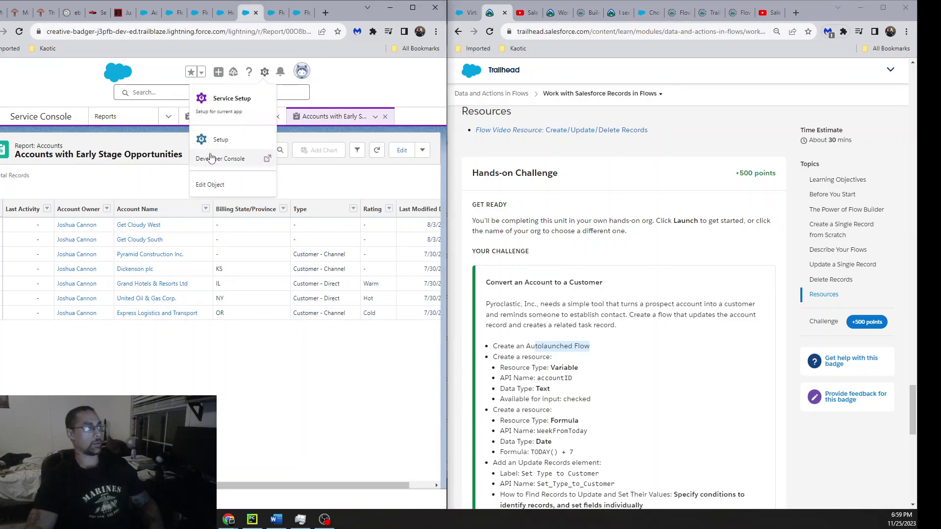
pyautogui.click(229, 140)
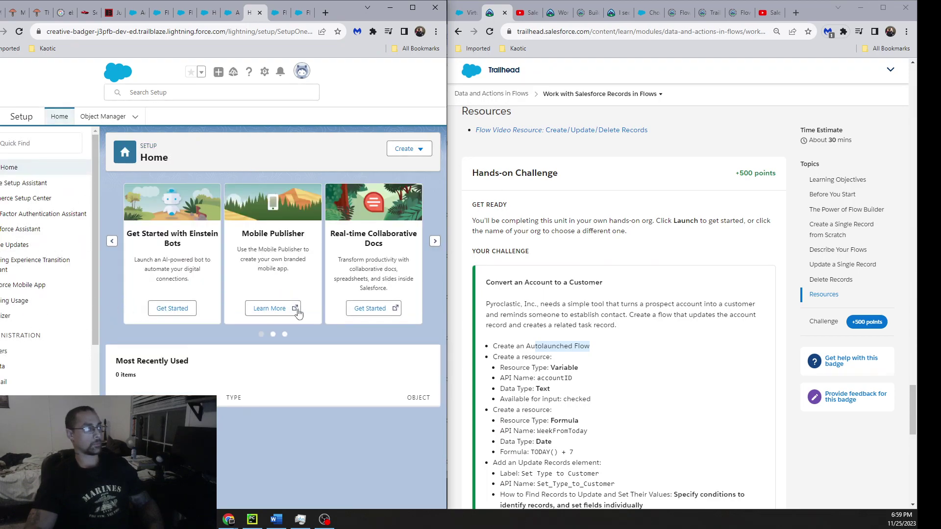
pyautogui.click(55, 144)
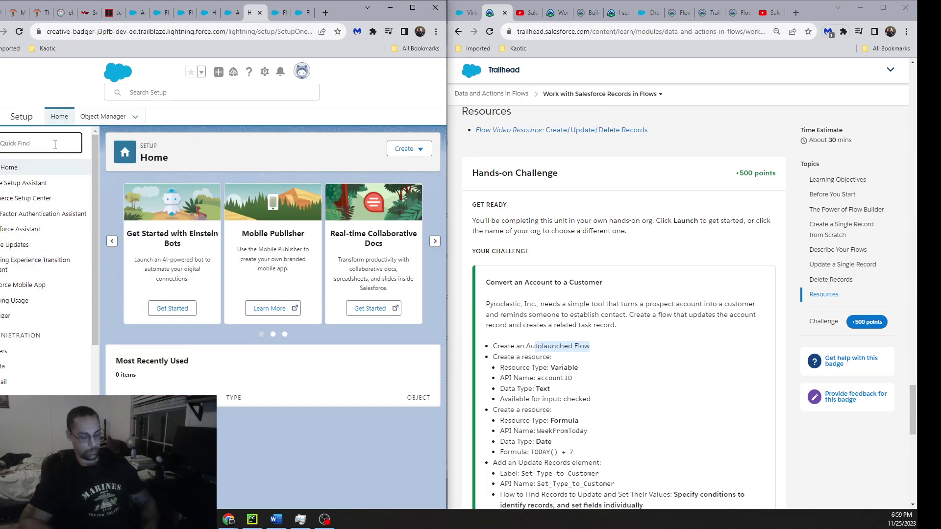
pyautogui.write('flows')
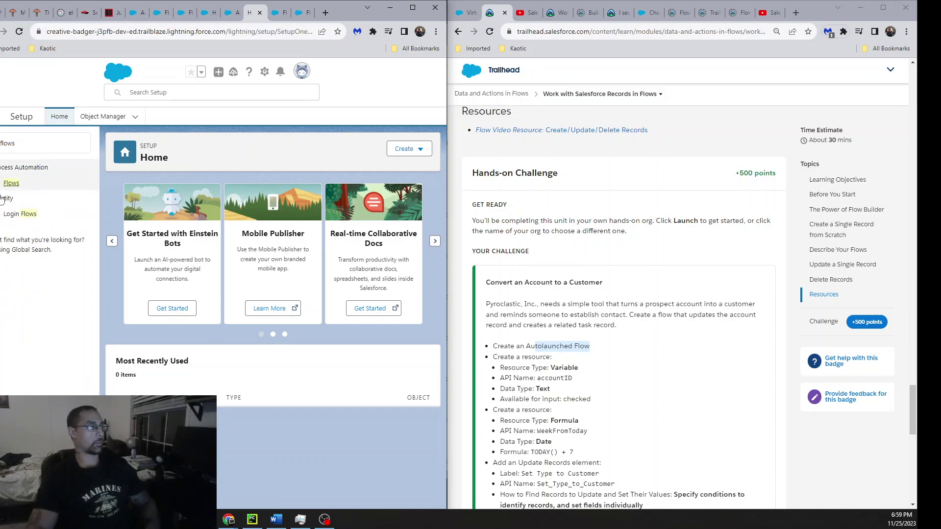
pyautogui.click(17, 187)
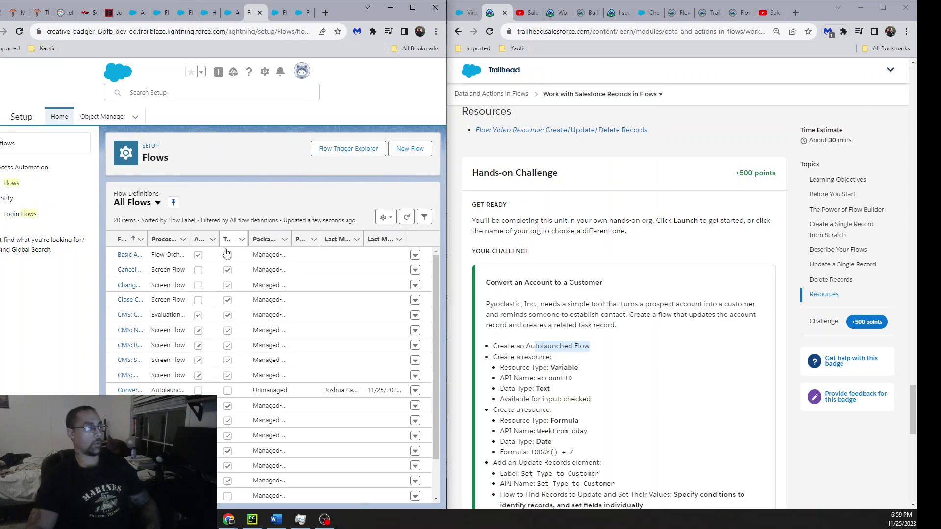
# Step: Create a new flow of type Autolaunched Flow (No Trigger)
pyautogui.click(410, 150)
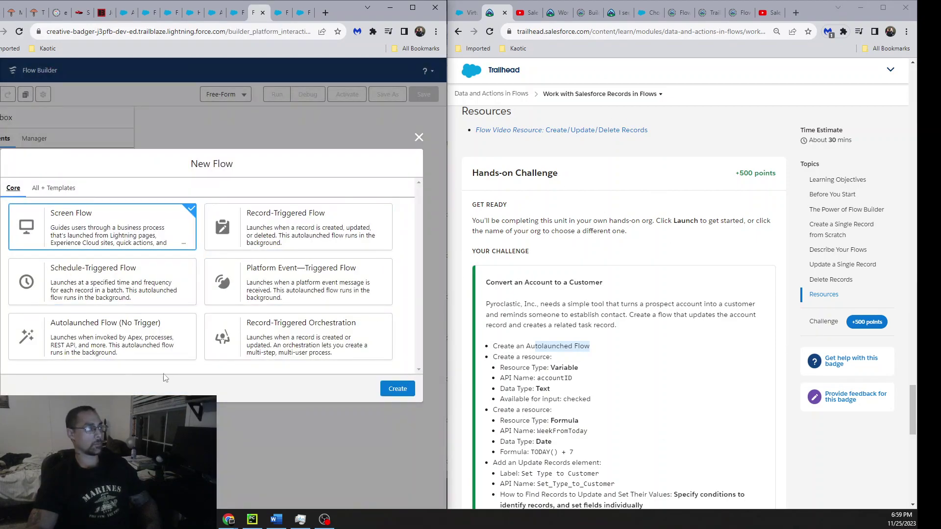
pyautogui.click(161, 345)
pyautogui.click(396, 389)
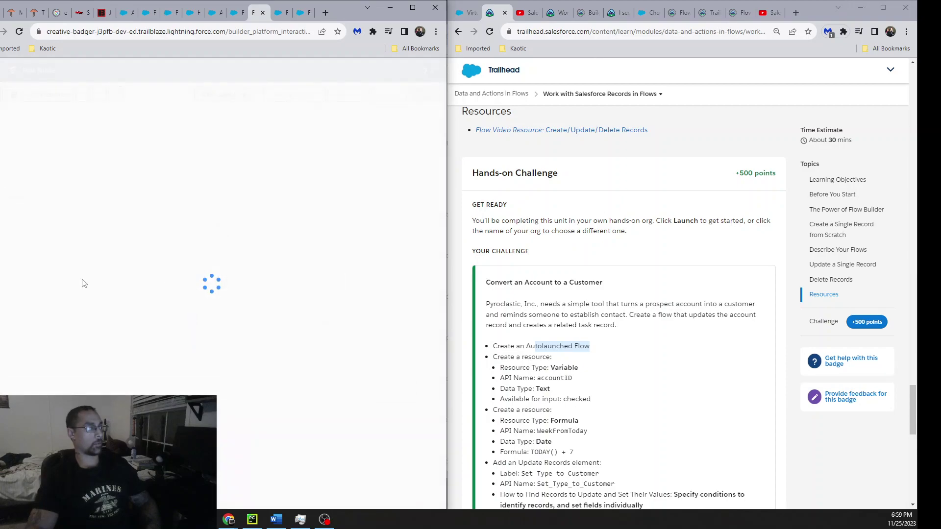
pyautogui.scroll(-3, 637, 318)
pyautogui.scroll(-2, 623, 316)
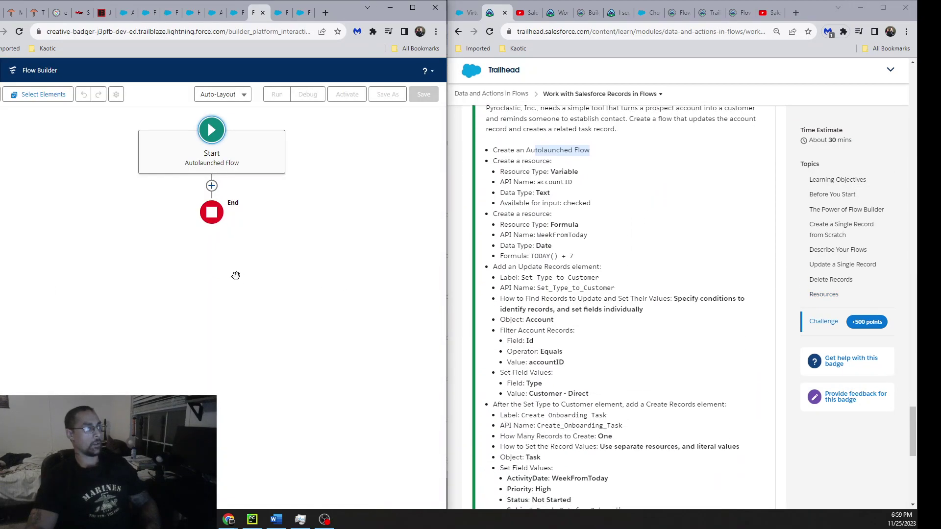
pyautogui.moveTo(524, 175); pyautogui.dragTo(572, 176)
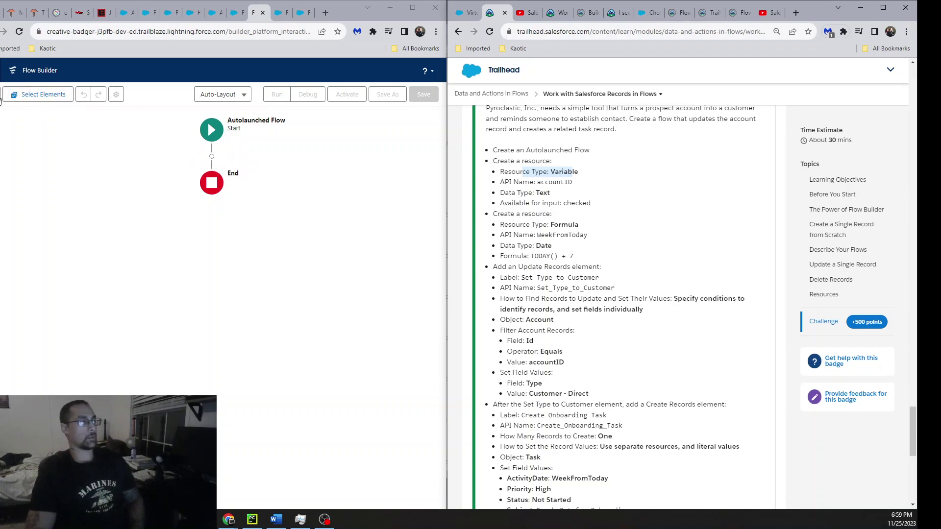
# Step: Add a Text variable resource named accountID
pyautogui.click(1, 94)
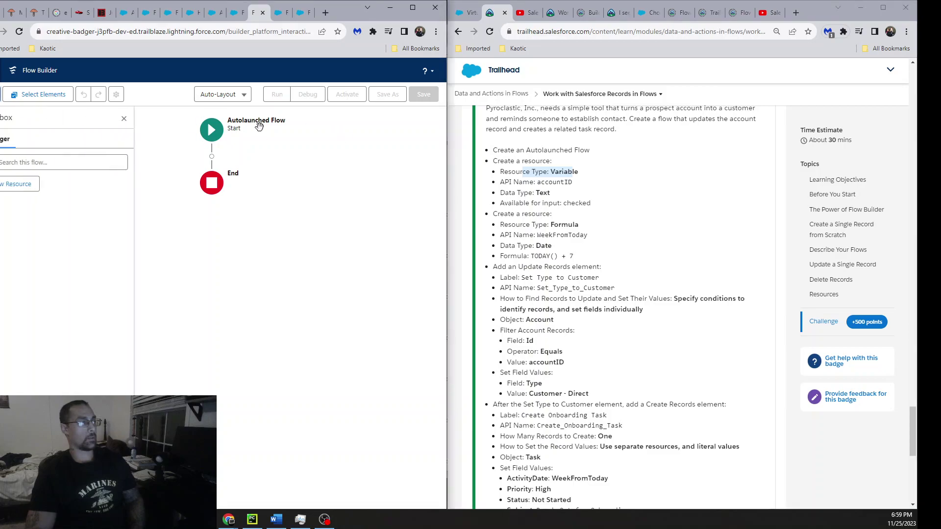
pyautogui.click(18, 181)
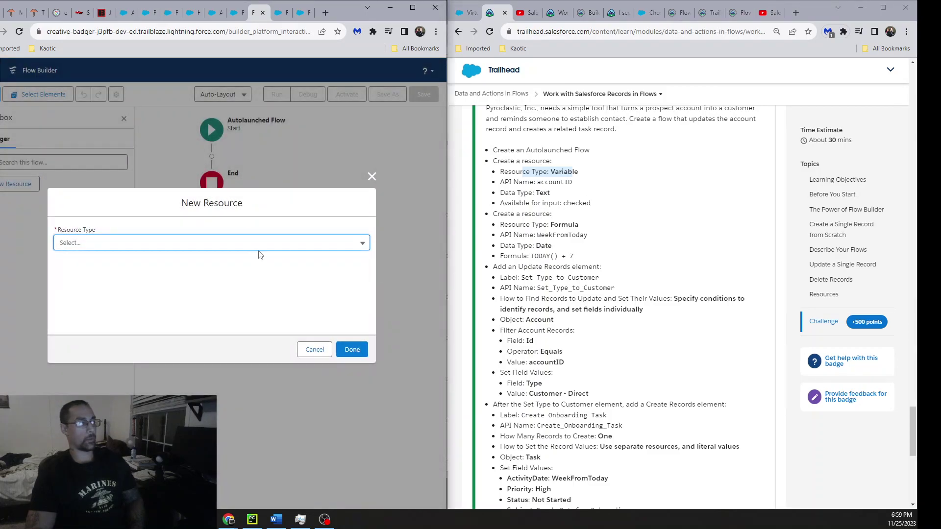
pyautogui.click(274, 243)
pyautogui.click(238, 267)
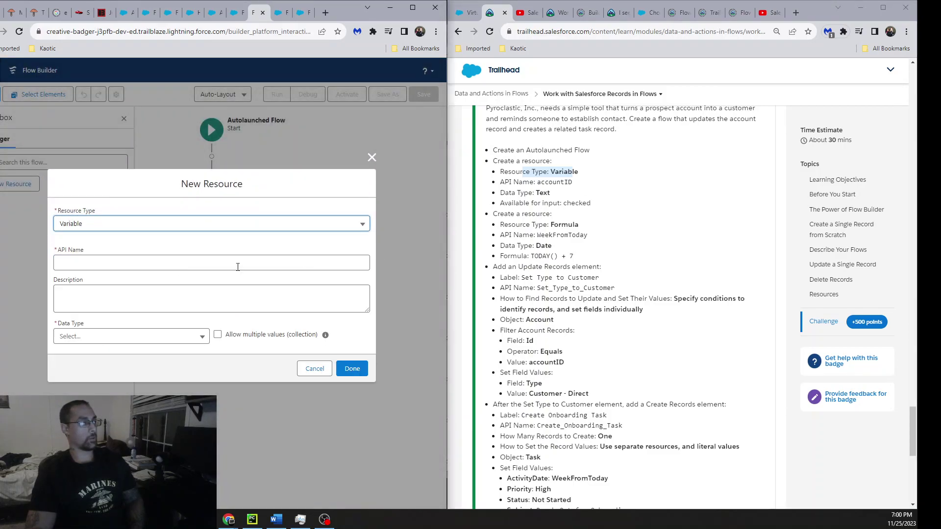
pyautogui.click(182, 263)
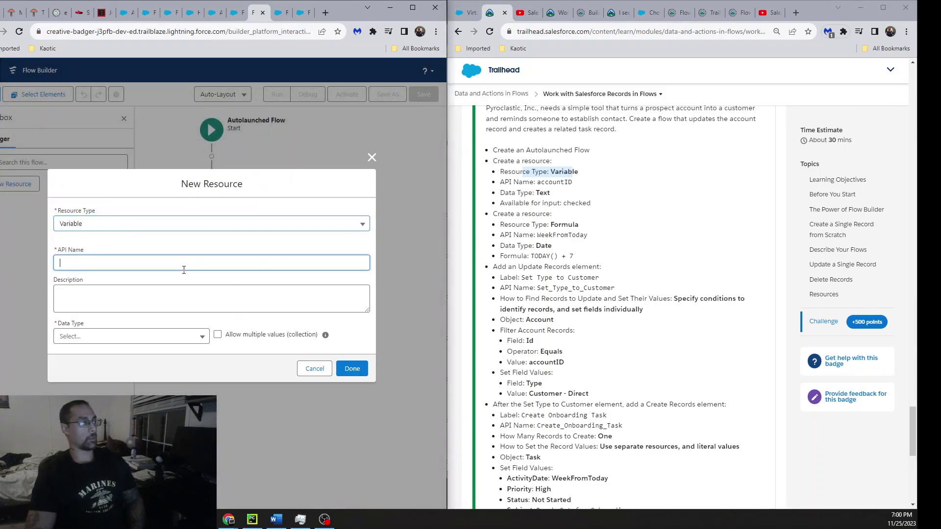
pyautogui.doubleClick(553, 182)
pyautogui.hotkey('ctrl', 'c')
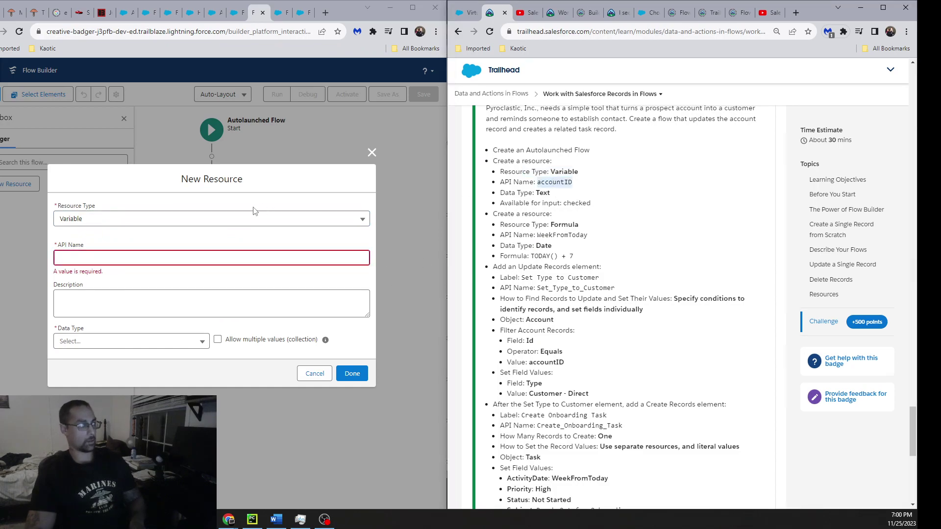
pyautogui.click(190, 252)
pyautogui.hotkey('ctrl', 'v')
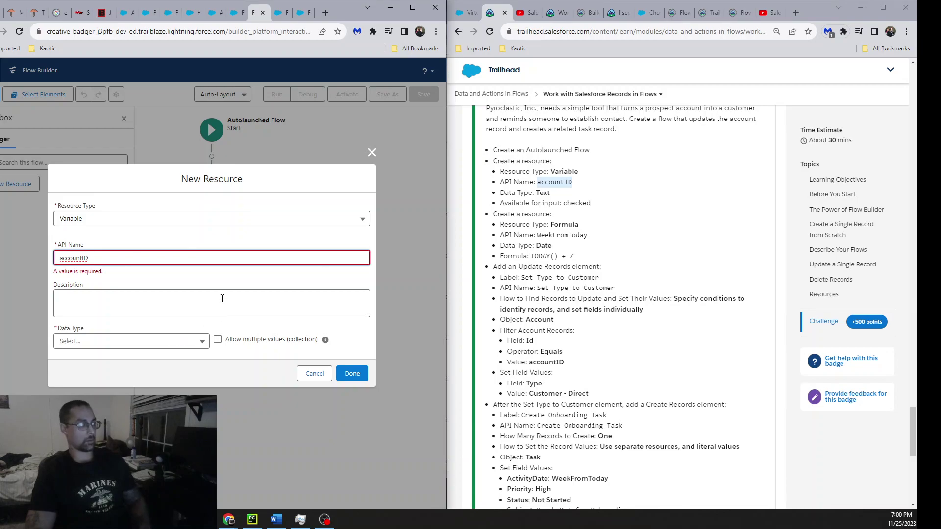
pyautogui.click(169, 343)
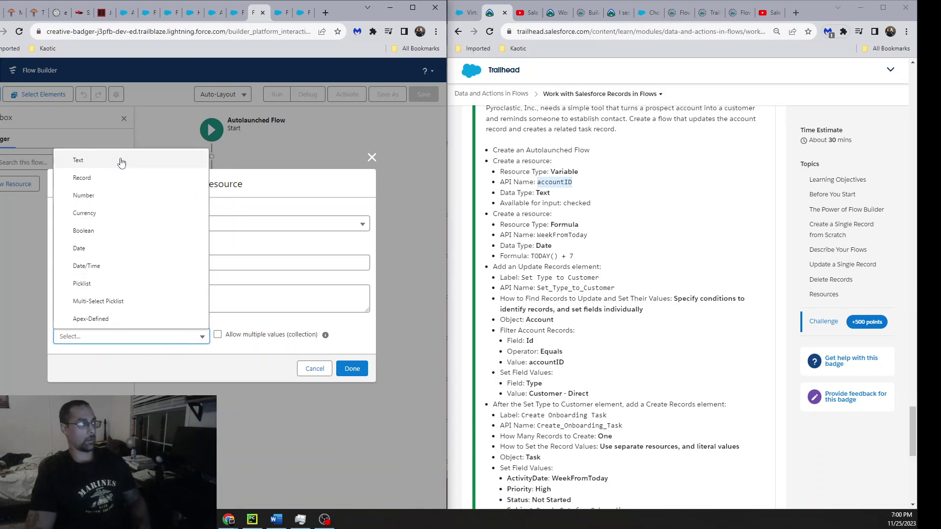
pyautogui.click(127, 157)
pyautogui.click(352, 399)
# Step: Add a Date formula resource WeekFromToday with formula TODAY() + 7, syntax checked
pyautogui.click(18, 185)
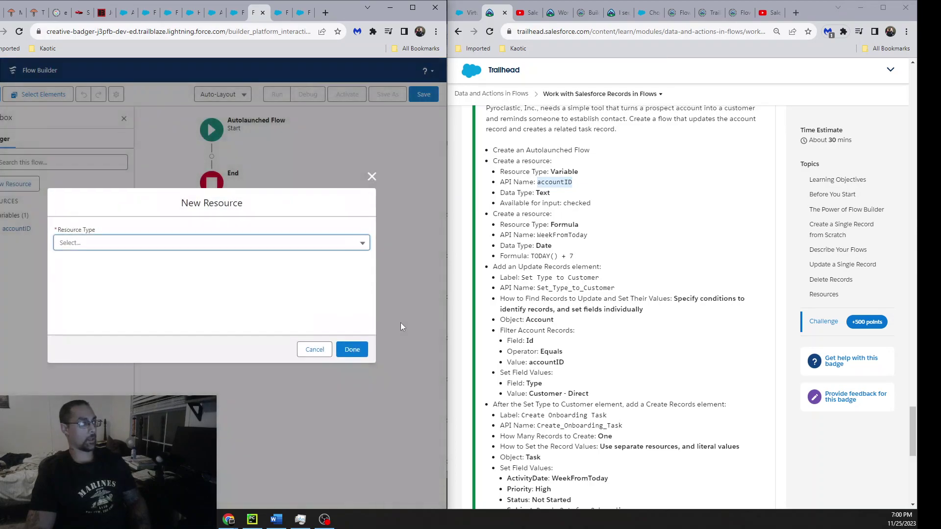
pyautogui.click(270, 245)
pyautogui.click(197, 318)
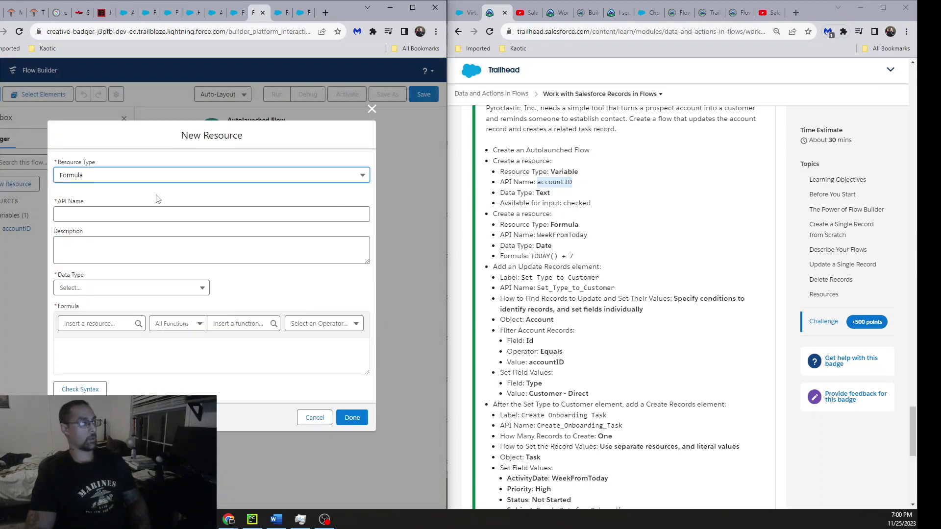
pyautogui.click(218, 218)
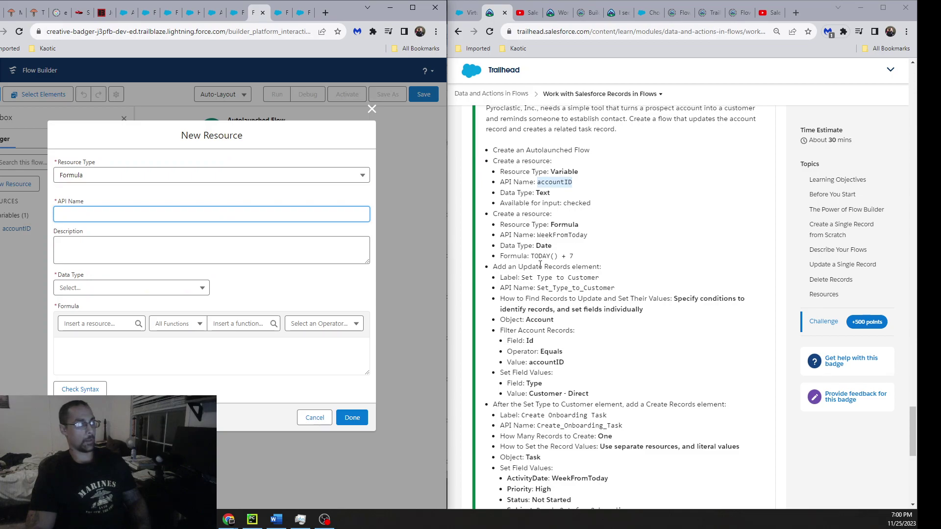
pyautogui.doubleClick(563, 235)
pyautogui.hotkey('ctrl', 'c')
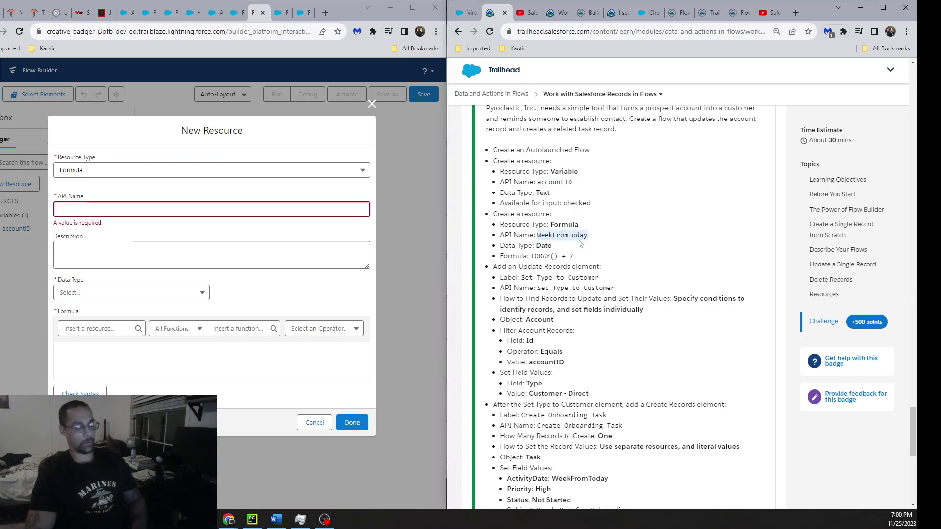
pyautogui.click(67, 206)
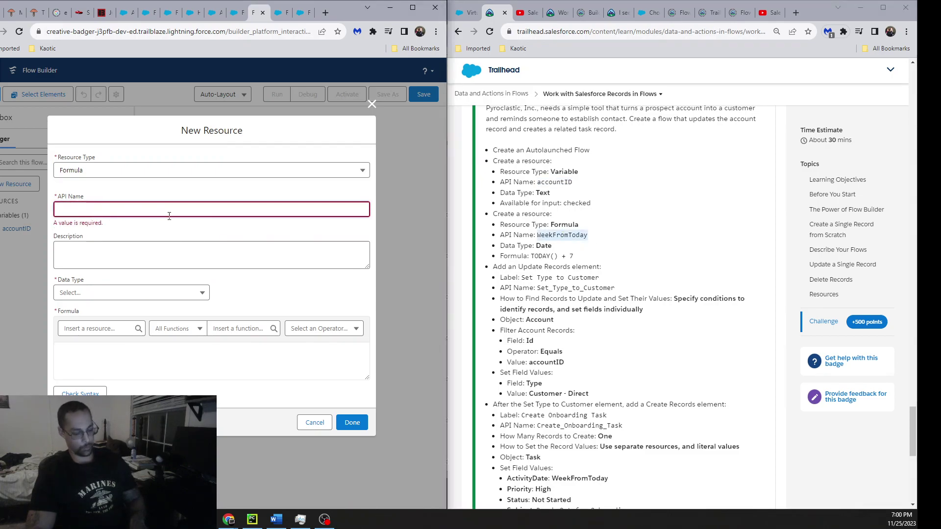
pyautogui.hotkey('ctrl', 'v')
pyautogui.moveTo(531, 256); pyautogui.dragTo(579, 261)
pyautogui.hotkey('ctrl', 'c')
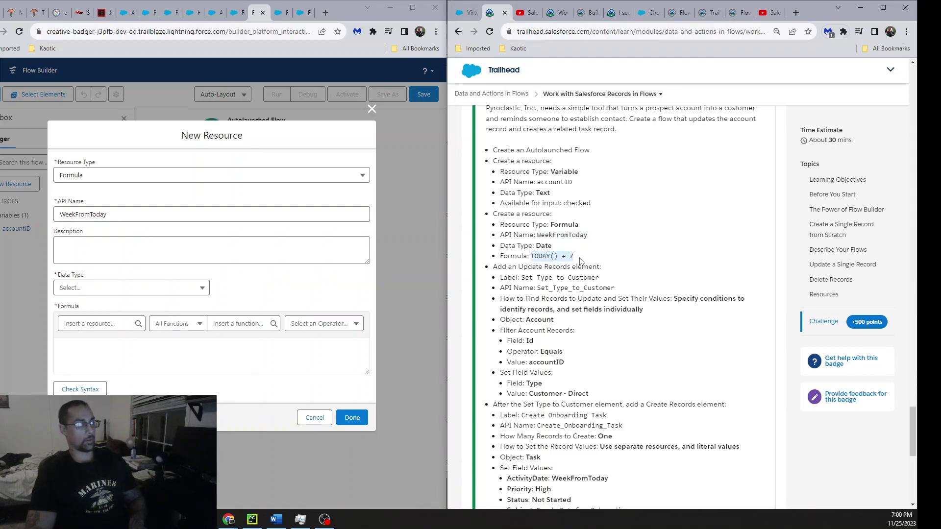
pyautogui.click(101, 325)
pyautogui.click(205, 351)
pyautogui.hotkey('ctrl', 'v')
pyautogui.click(163, 290)
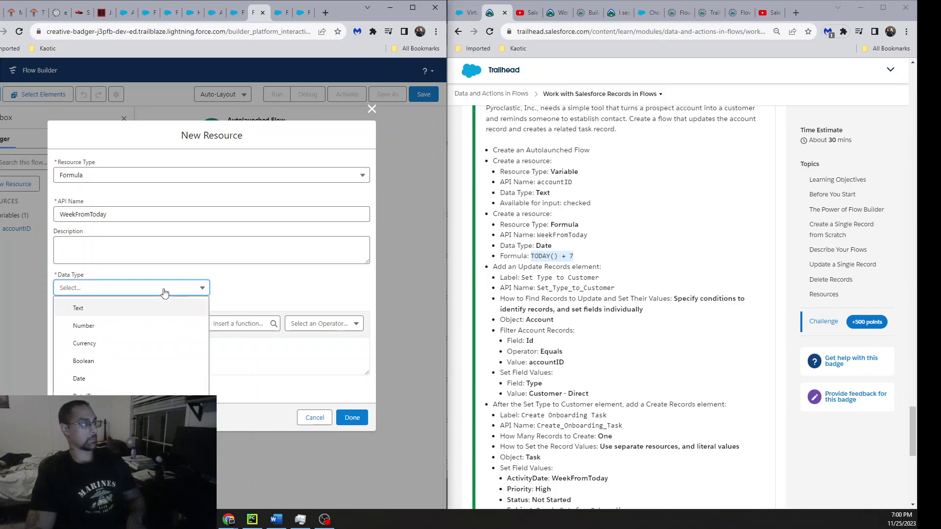
pyautogui.click(144, 379)
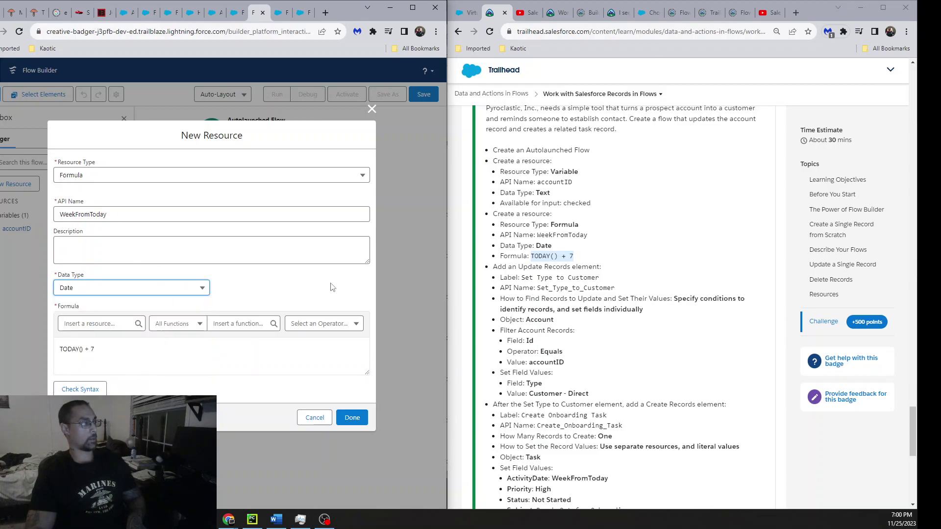
pyautogui.click(81, 389)
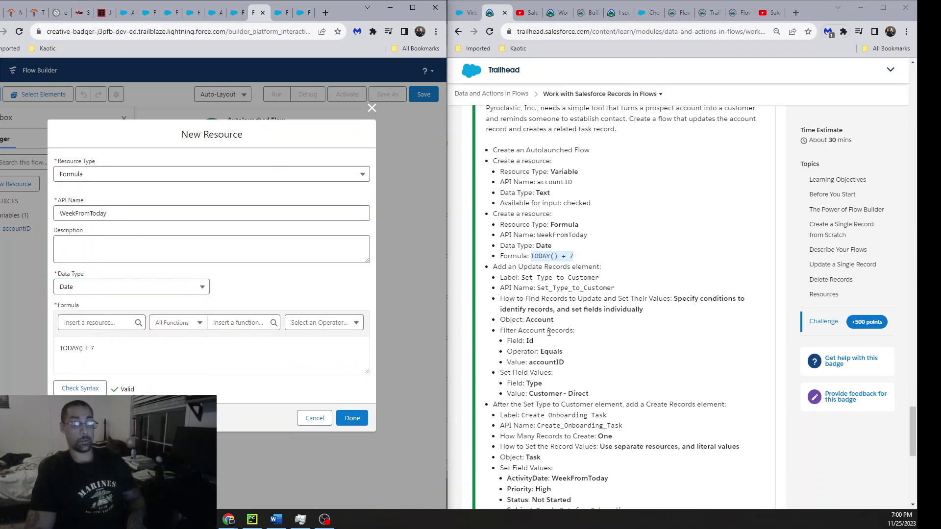
pyautogui.click(351, 418)
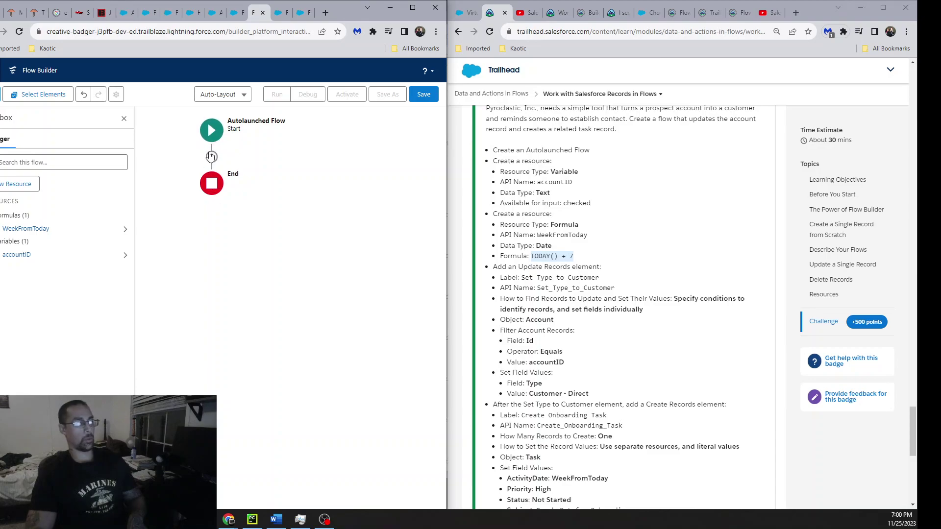
# Step: Insert an Update Records element between Start and End
pyautogui.click(211, 156)
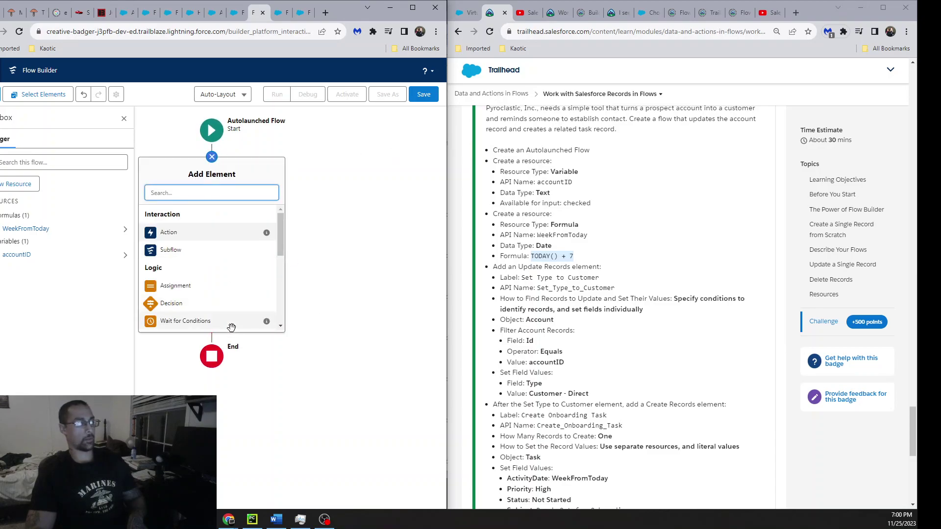
pyautogui.scroll(-3, 231, 327)
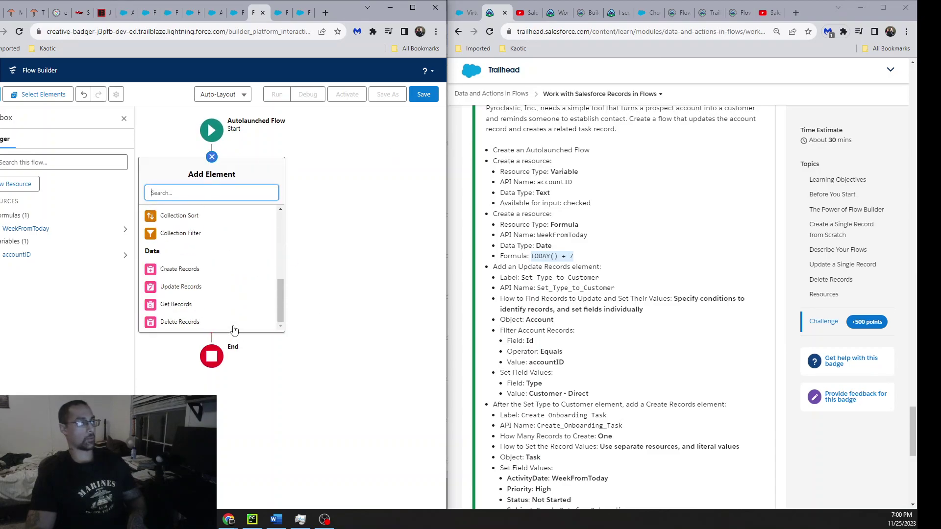
pyautogui.click(219, 291)
# Step: Label the update Type to Customer, specifying conditions individually on Account records
pyautogui.moveTo(538, 277); pyautogui.dragTo(599, 278)
pyautogui.hotkey('ctrl', 'c')
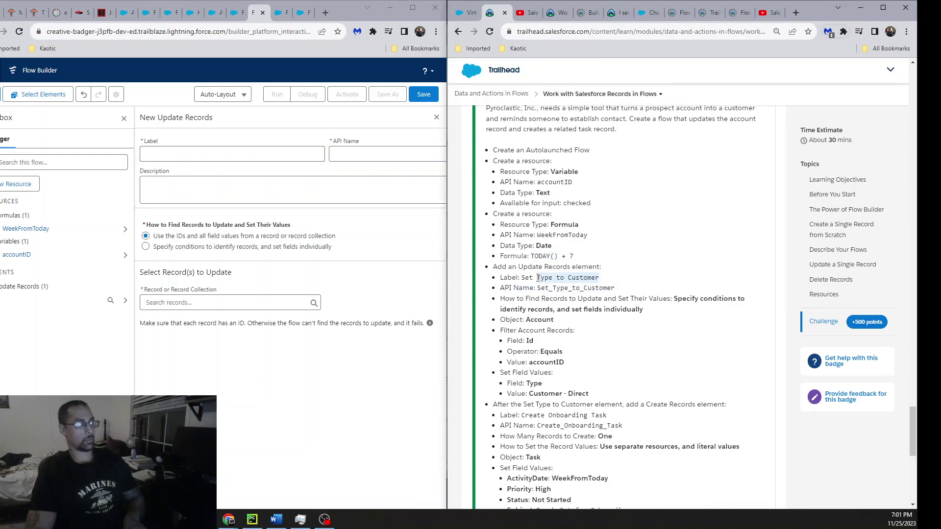
pyautogui.click(236, 155)
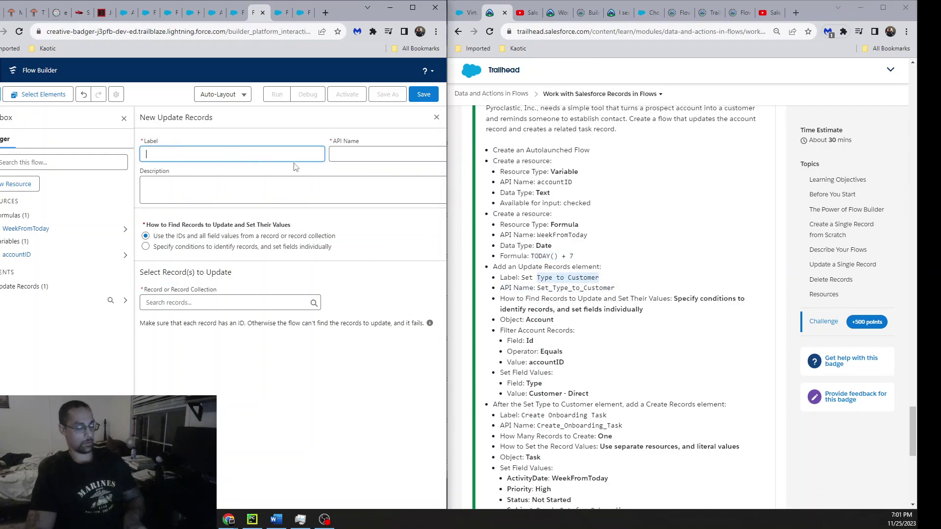
pyautogui.hotkey('ctrl', 'v')
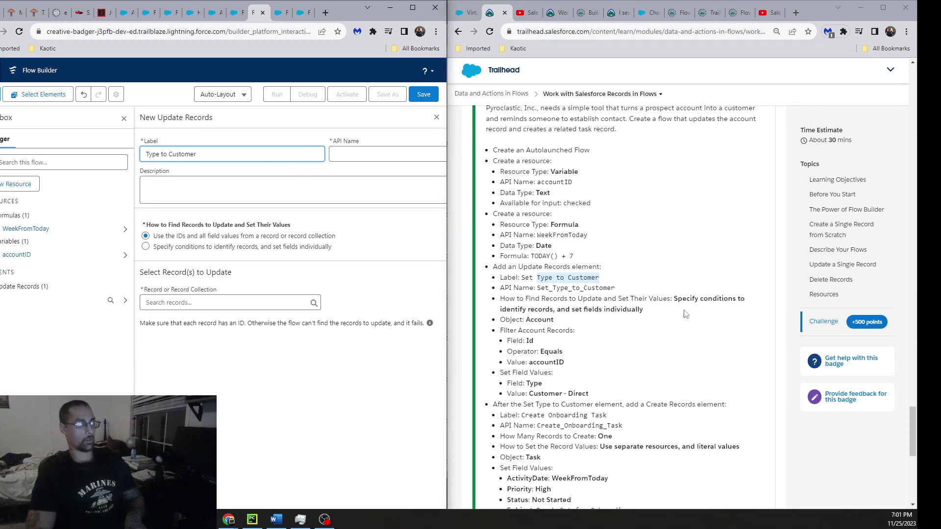
pyautogui.click(146, 248)
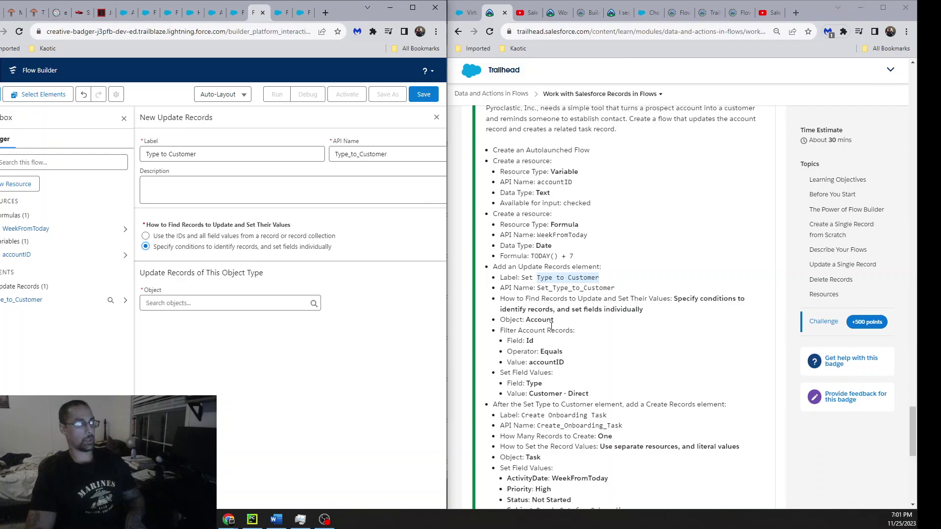
pyautogui.click(294, 303)
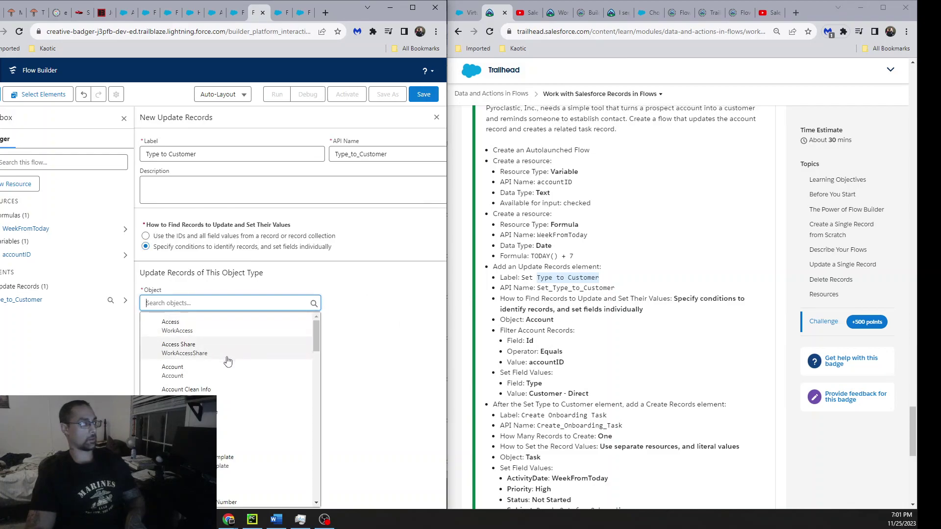
pyautogui.click(225, 382)
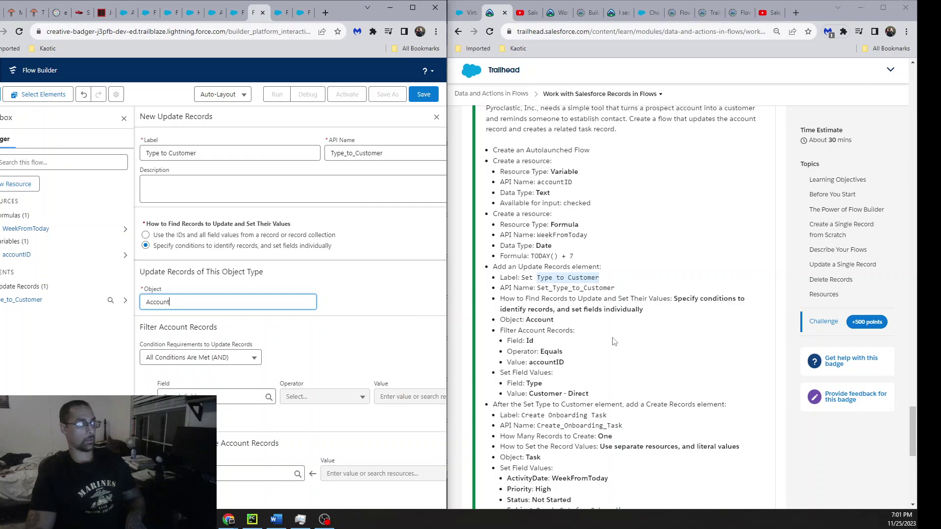
# Step: Filter Account records where Id Equals accountID, with all conditions required (AND)
pyautogui.click(206, 397)
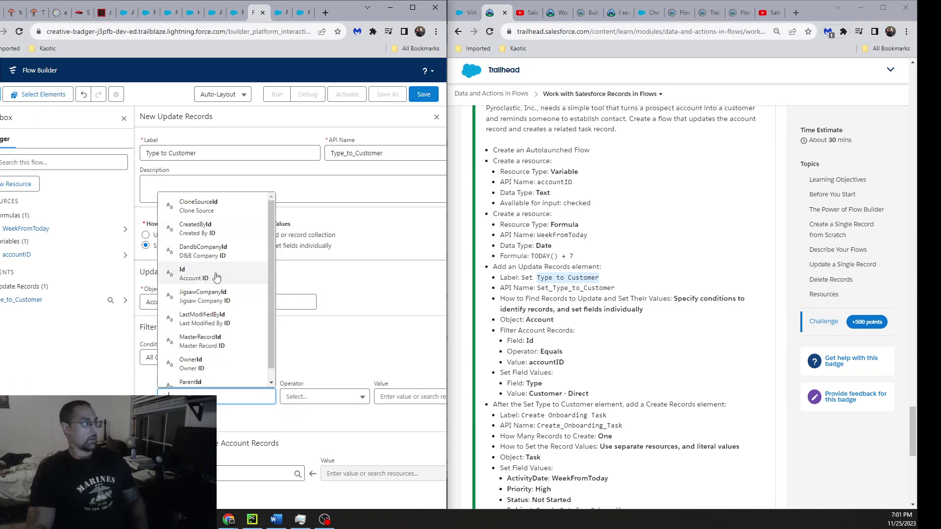
pyautogui.click(186, 270)
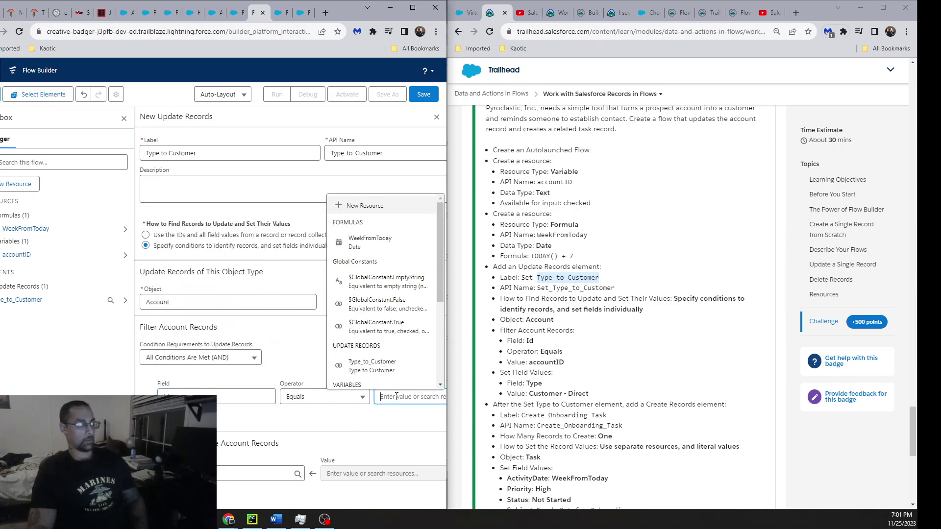
pyautogui.scroll(-3, 372, 282)
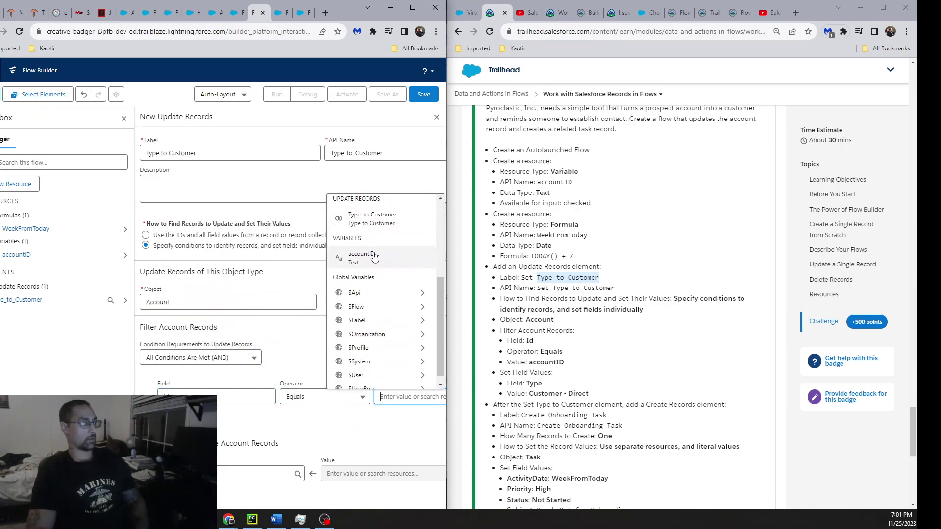
pyautogui.click(375, 257)
pyautogui.click(398, 394)
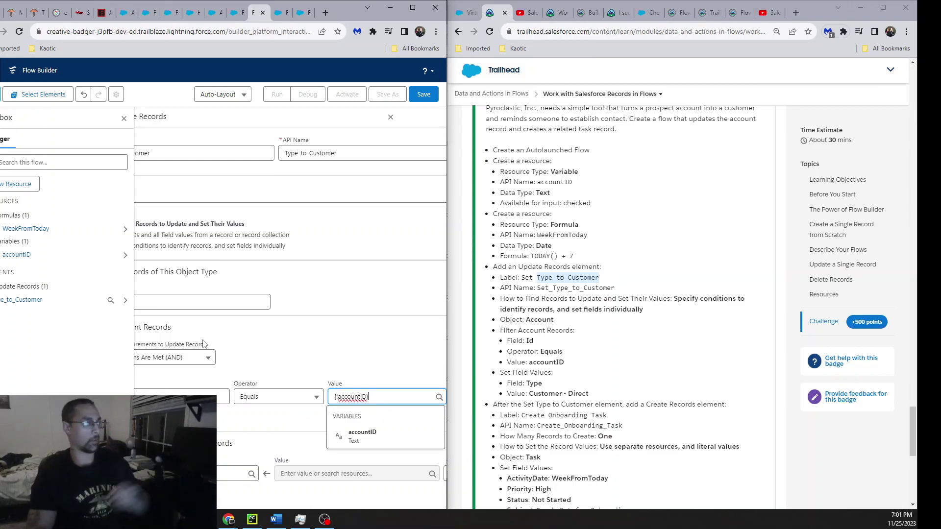
pyautogui.click(124, 118)
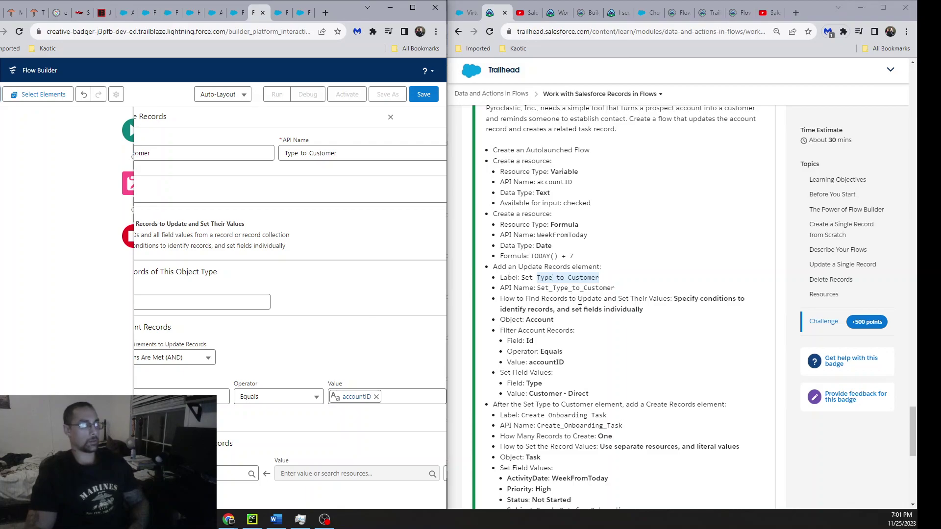
pyautogui.moveTo(579, 301); pyautogui.dragTo(575, 325)
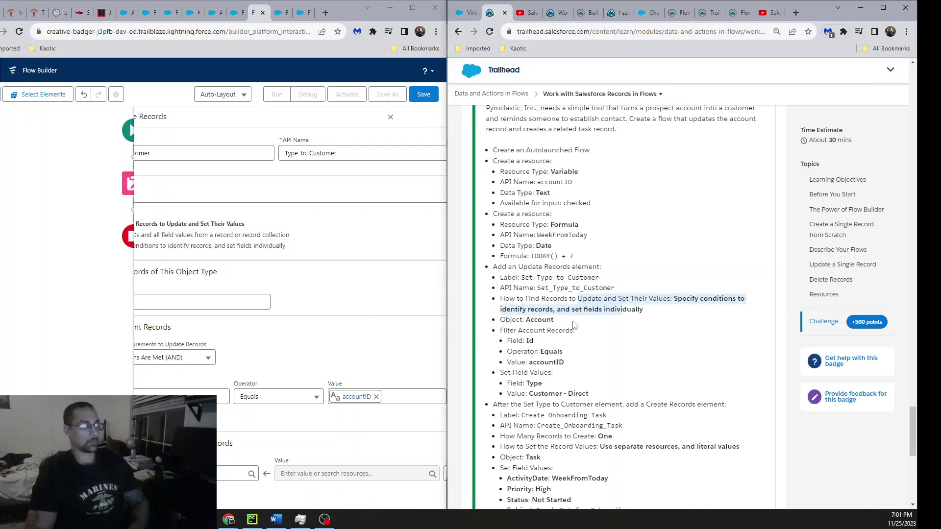
pyautogui.click(190, 361)
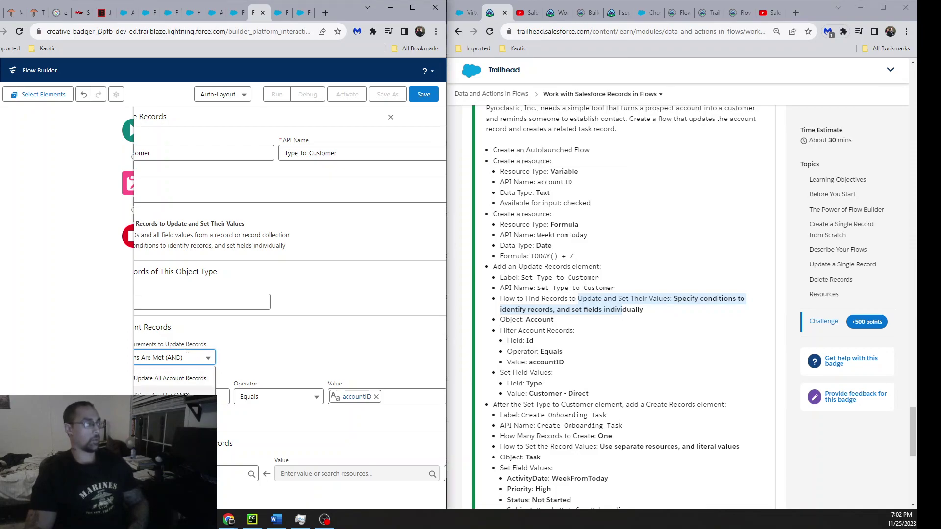
pyautogui.click(182, 394)
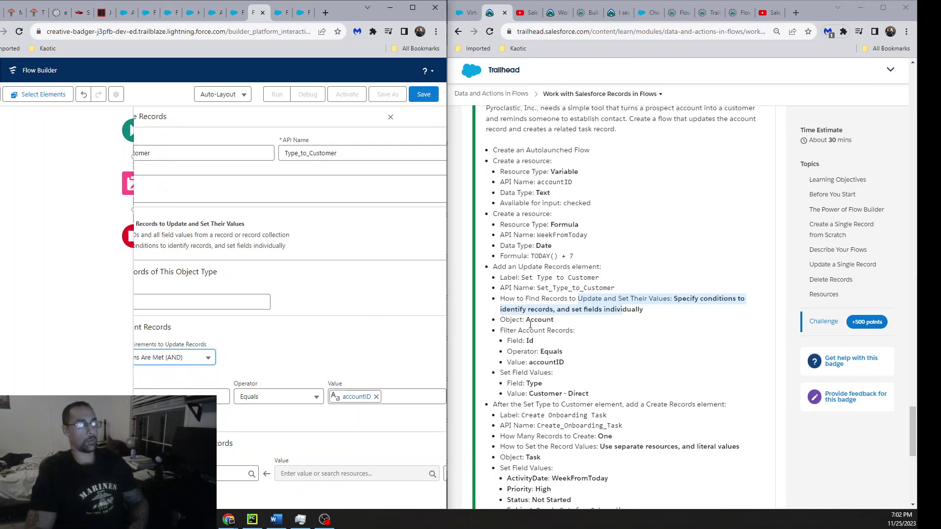
pyautogui.moveTo(507, 406)
pyautogui.mouseDown()
pyautogui.moveTo(607, 416)
pyautogui.moveTo(493, 406)
pyautogui.mouseUp()
pyautogui.moveTo(500, 374); pyautogui.dragTo(530, 376)
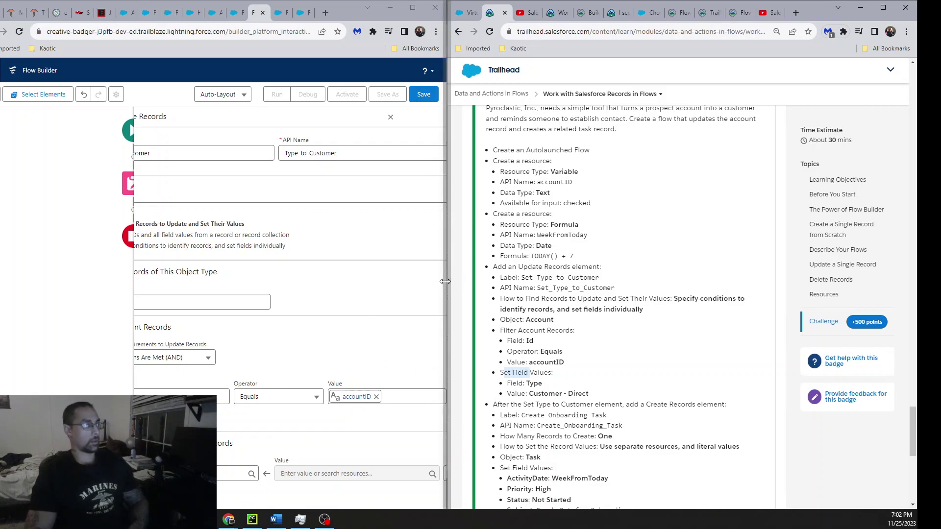
# Step: Set the Account's Type field to the picklist value Customer - Direct
pyautogui.moveTo(449, 284); pyautogui.dragTo(490, 251)
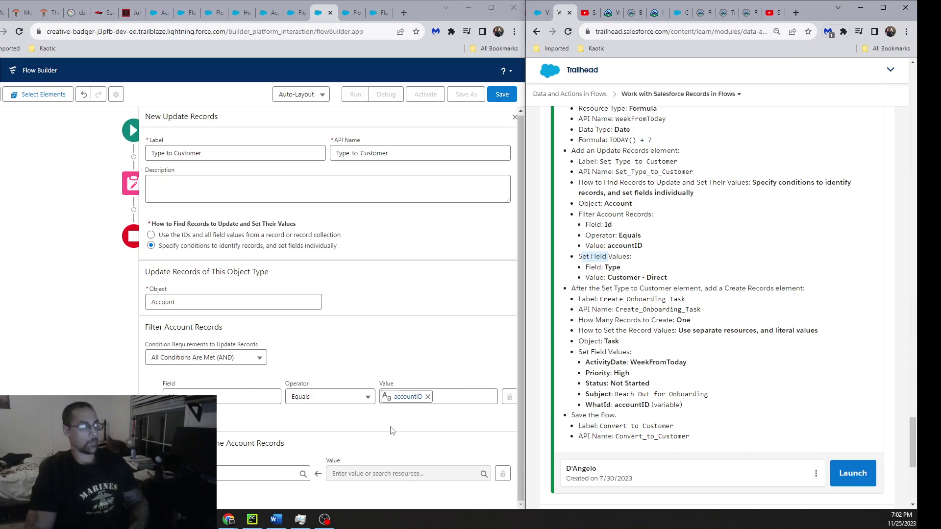
pyautogui.click(218, 476)
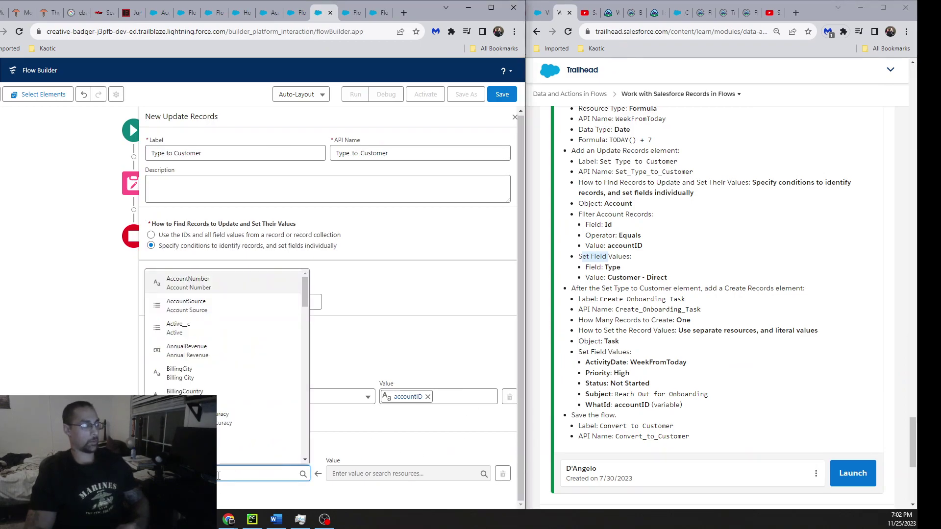
pyautogui.write('Type')
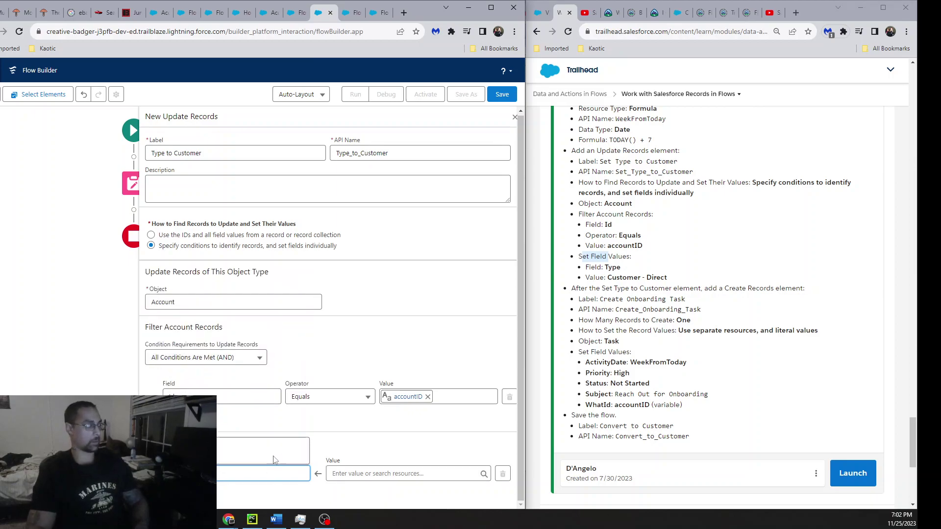
pyautogui.click(220, 448)
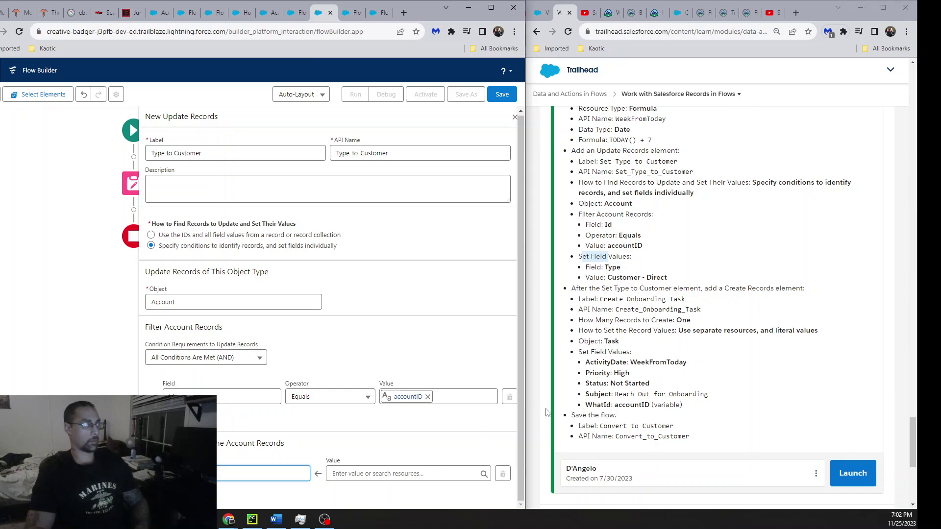
pyautogui.click(406, 473)
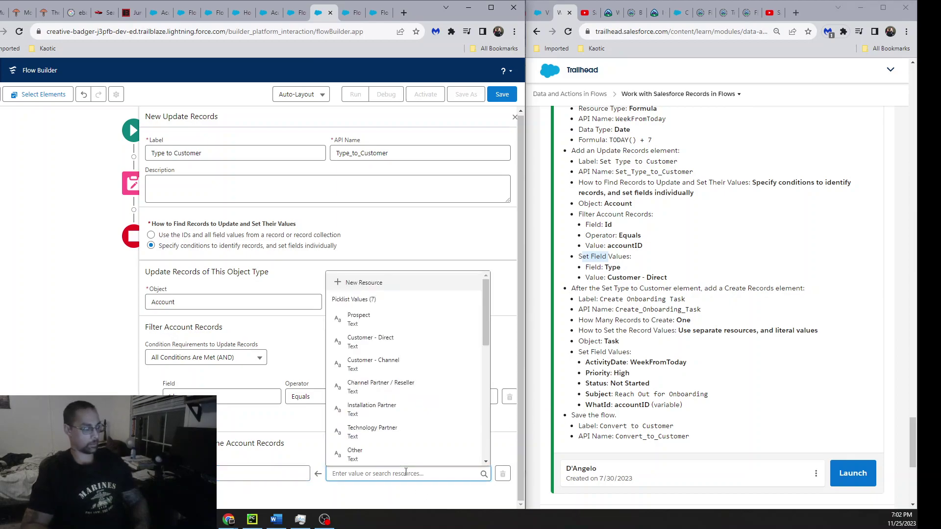
pyautogui.click(372, 339)
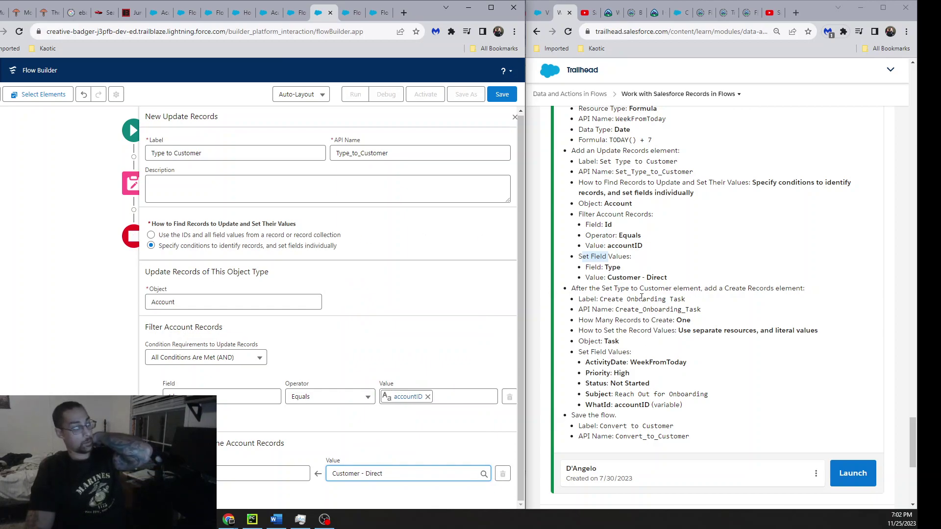
pyautogui.moveTo(595, 290); pyautogui.dragTo(787, 290)
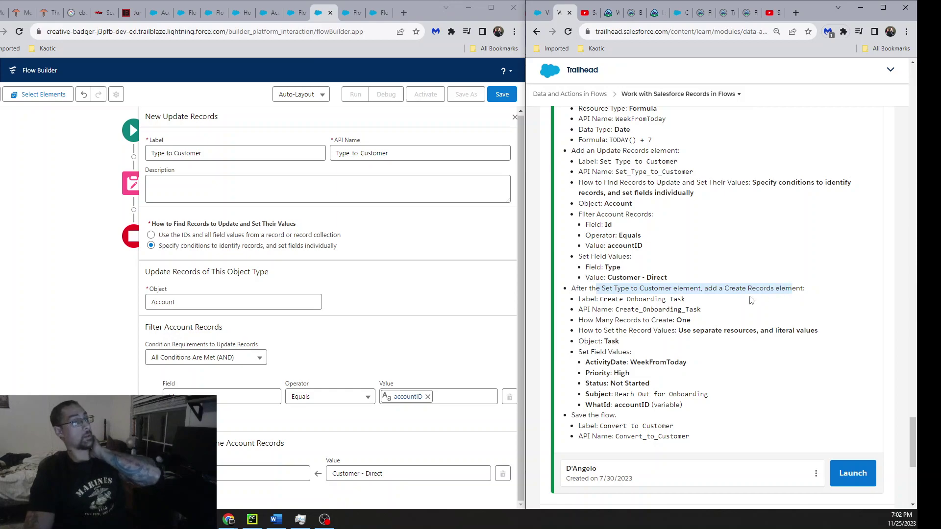
pyautogui.click(726, 288)
pyautogui.moveTo(615, 297); pyautogui.dragTo(652, 289)
pyautogui.doubleClick(749, 288)
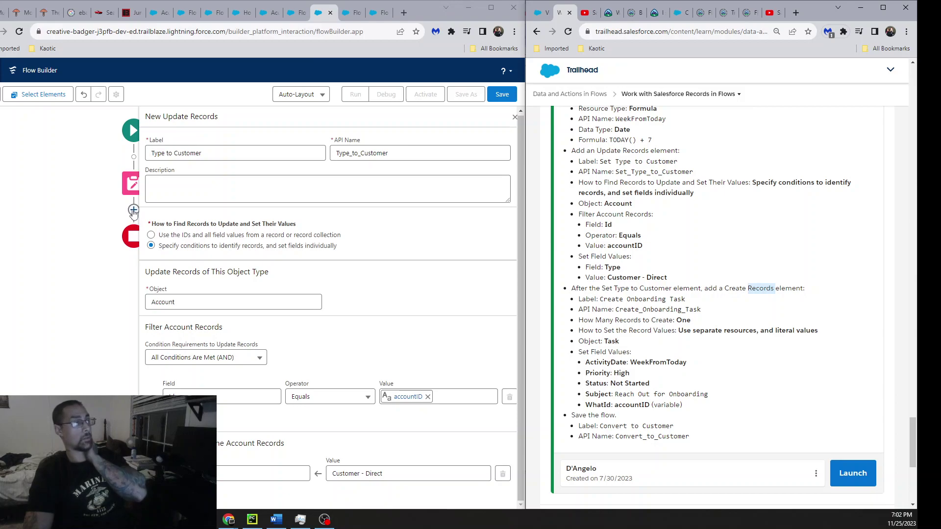
# Step: Insert a Create Records element below Type to Customer
pyautogui.click(133, 210)
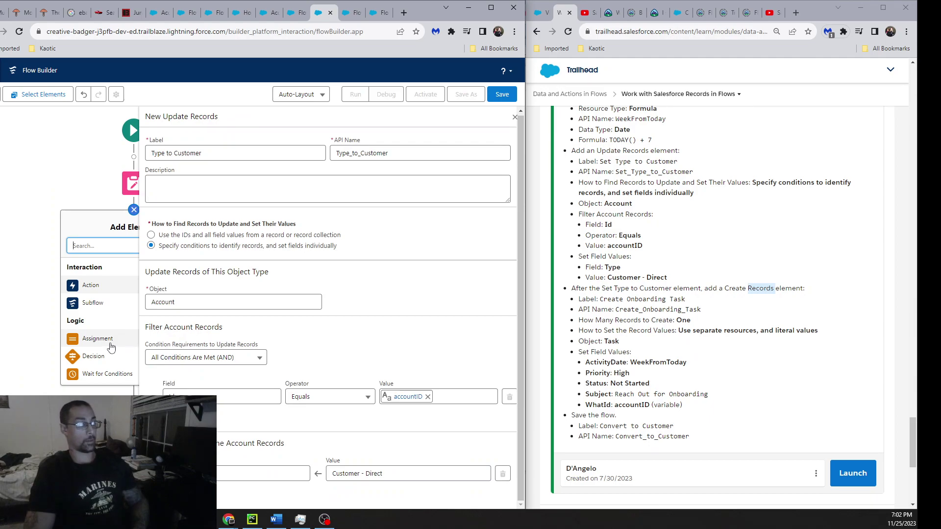
pyautogui.scroll(-3, 112, 338)
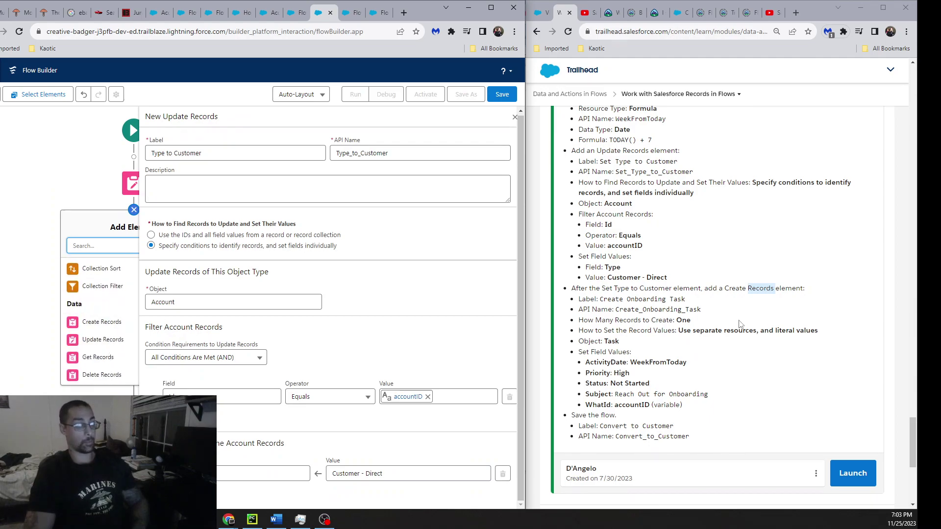
pyautogui.click(112, 322)
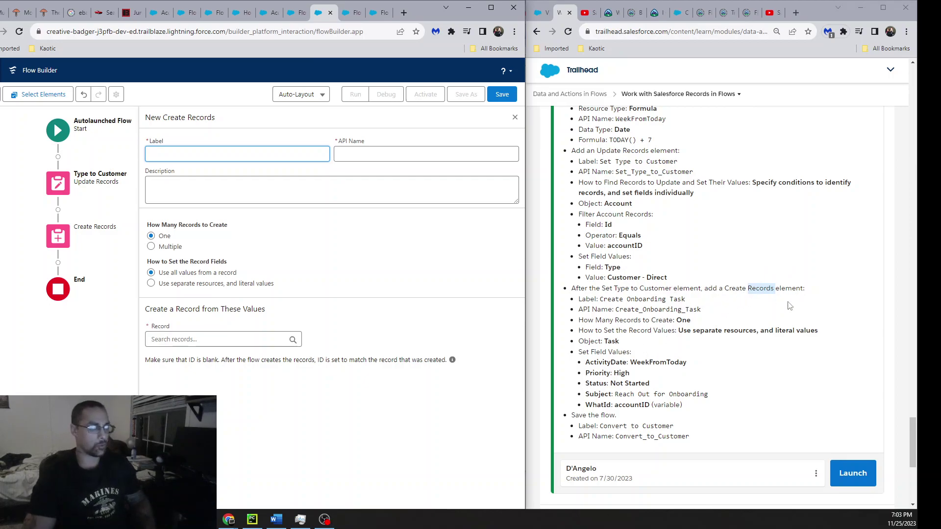
# Step: Label the new Create Records element Onboarding Task
pyautogui.moveTo(629, 300); pyautogui.dragTo(675, 300)
pyautogui.hotkey('ctrl', 'c')
pyautogui.click(235, 155)
pyautogui.hotkey('ctrl', 'v')
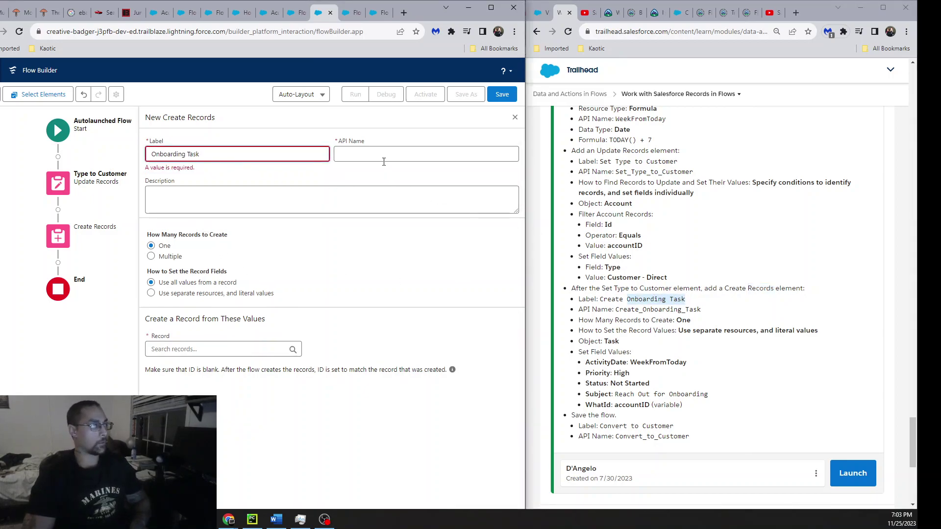
pyautogui.click(387, 156)
pyautogui.click(313, 193)
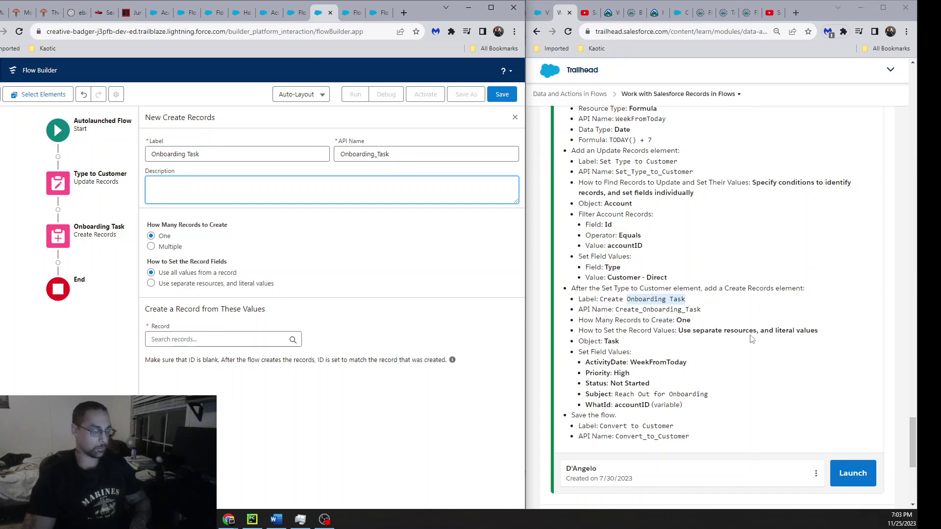
# Step: Use separate resources and literal values, with Task as the object to create
pyautogui.click(162, 284)
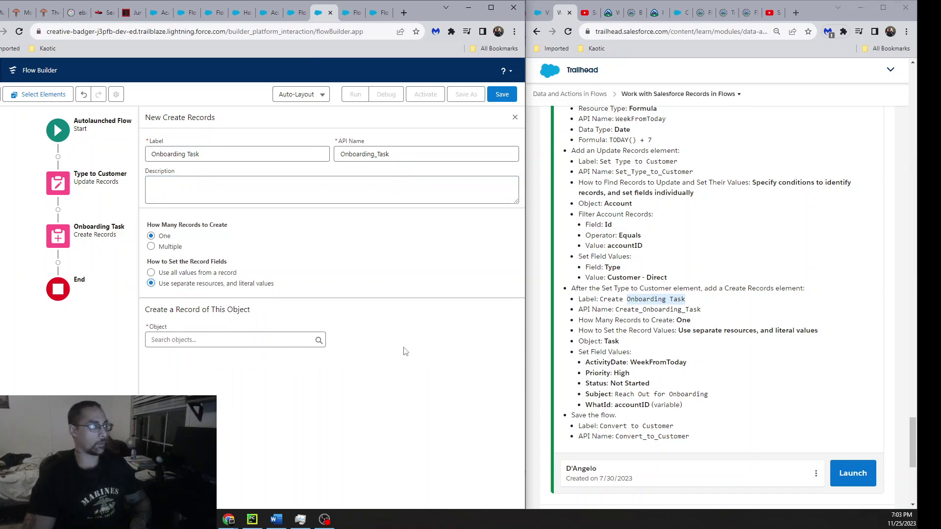
pyautogui.click(283, 345)
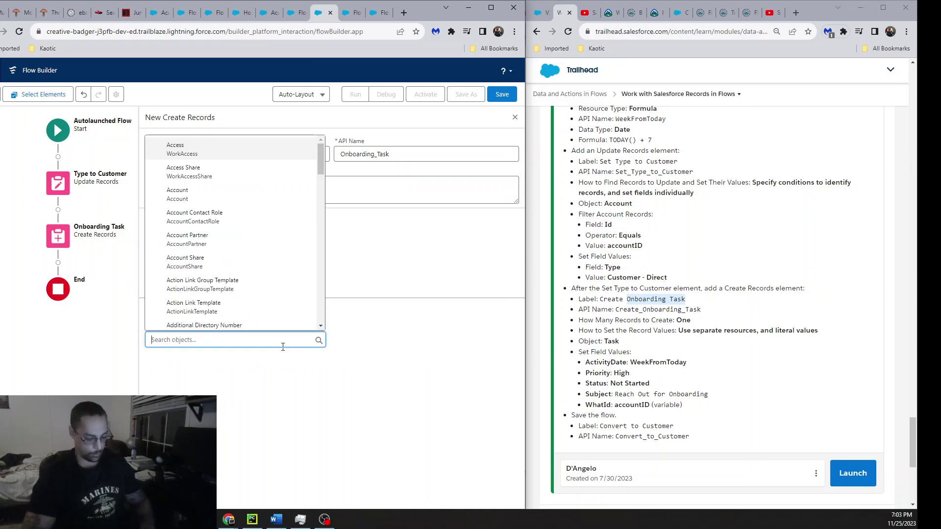
pyautogui.write('task')
pyautogui.click(296, 323)
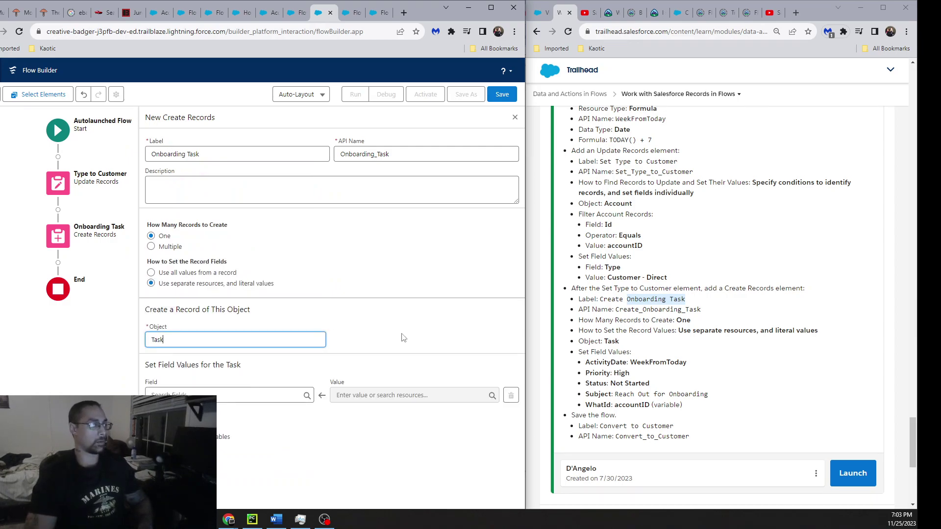
pyautogui.click(268, 401)
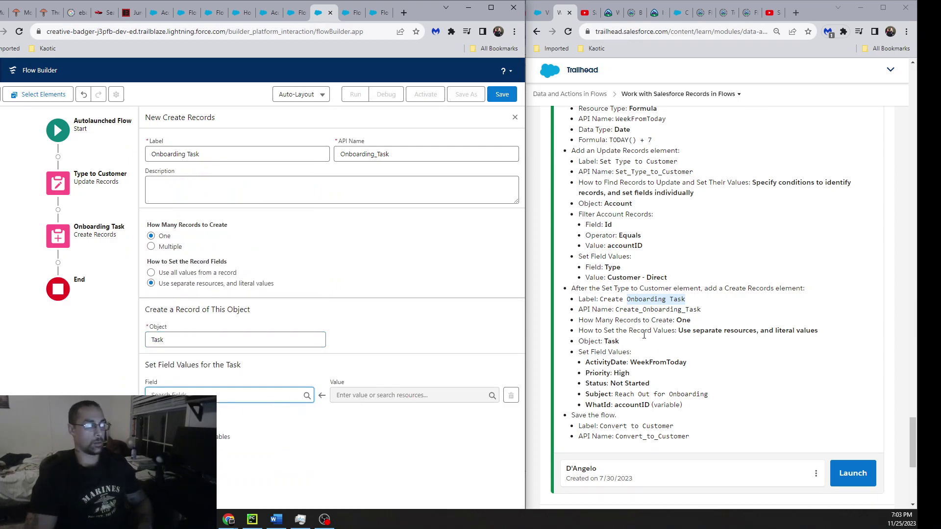
pyautogui.scroll(-2, 588, 343)
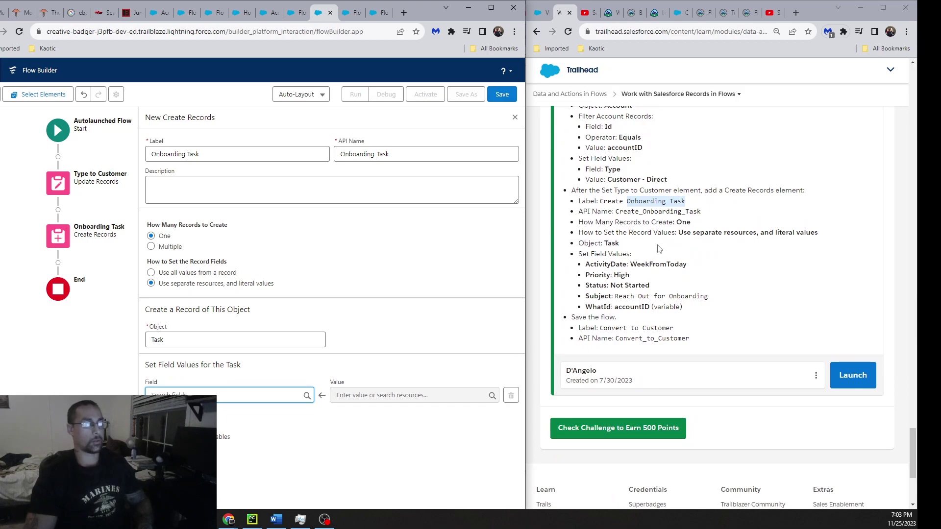
pyautogui.moveTo(603, 266); pyautogui.dragTo(658, 265)
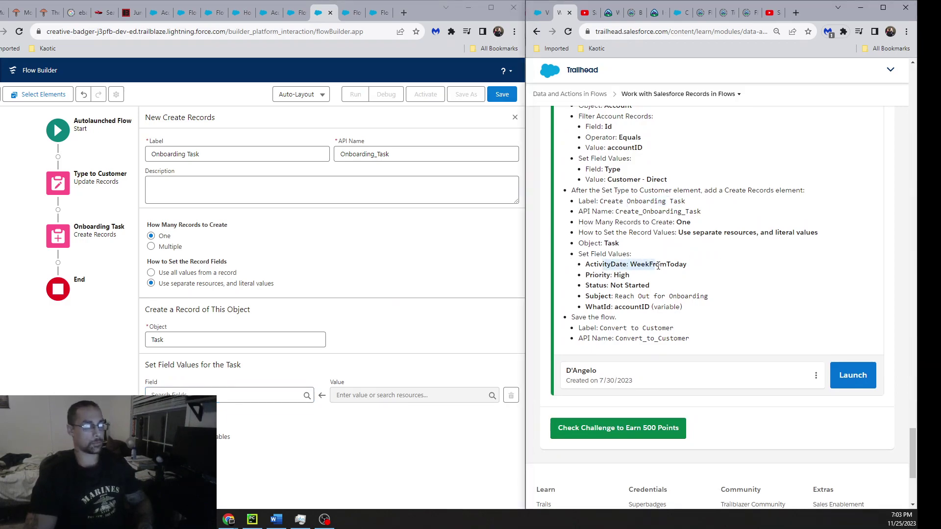
# Step: Map the Task's ActivityDate field to the WeekFromToday formula
pyautogui.click(206, 340)
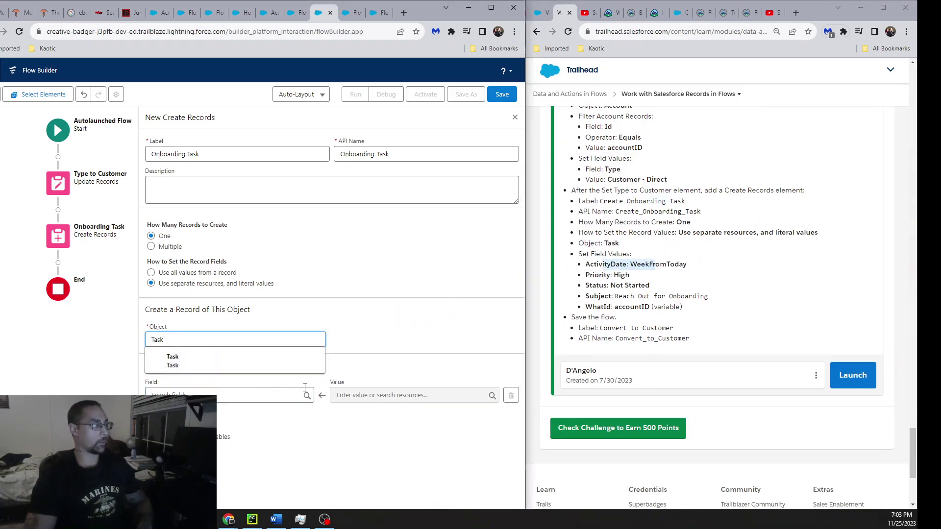
pyautogui.click(245, 395)
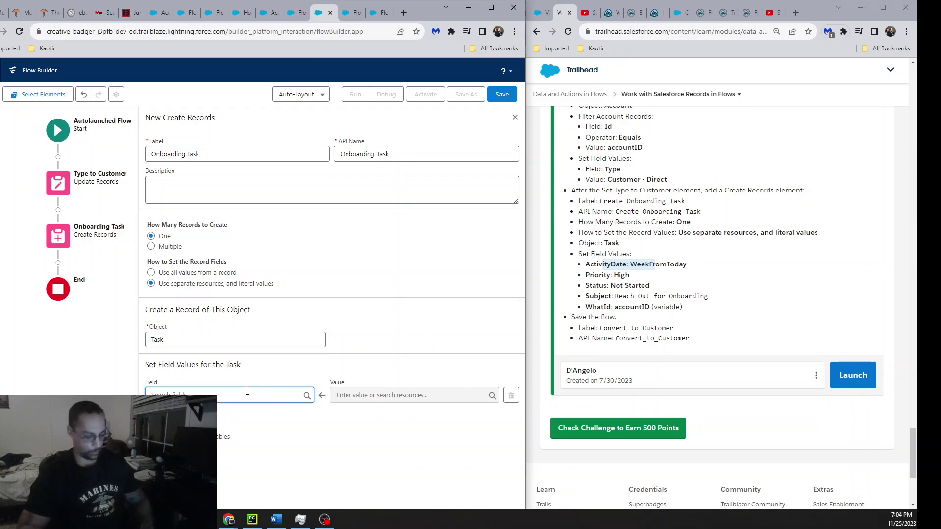
pyautogui.write('adtiv')
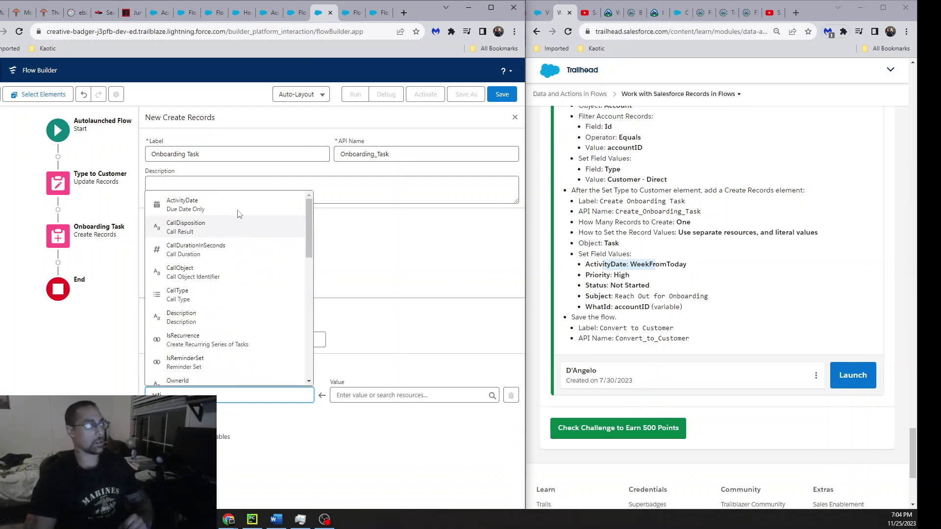
pyautogui.click(238, 210)
pyautogui.click(220, 391)
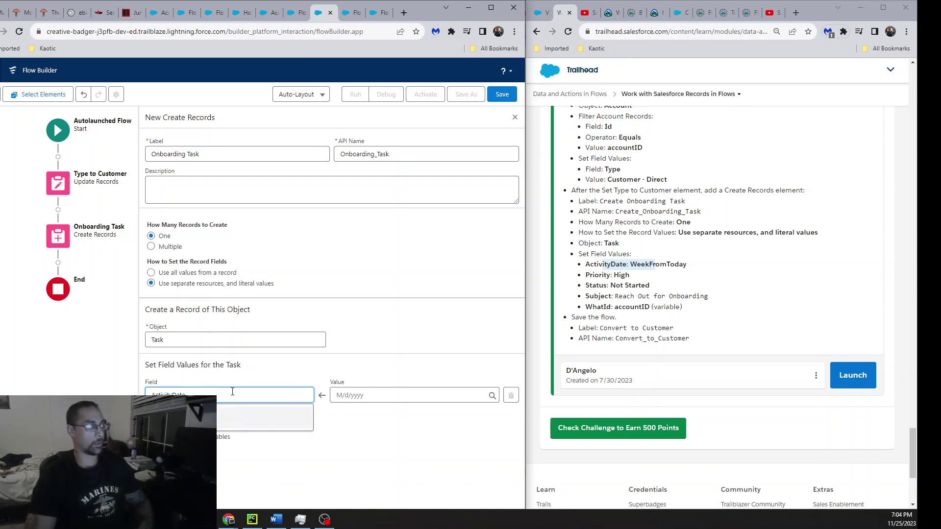
pyautogui.click(405, 394)
pyautogui.click(434, 254)
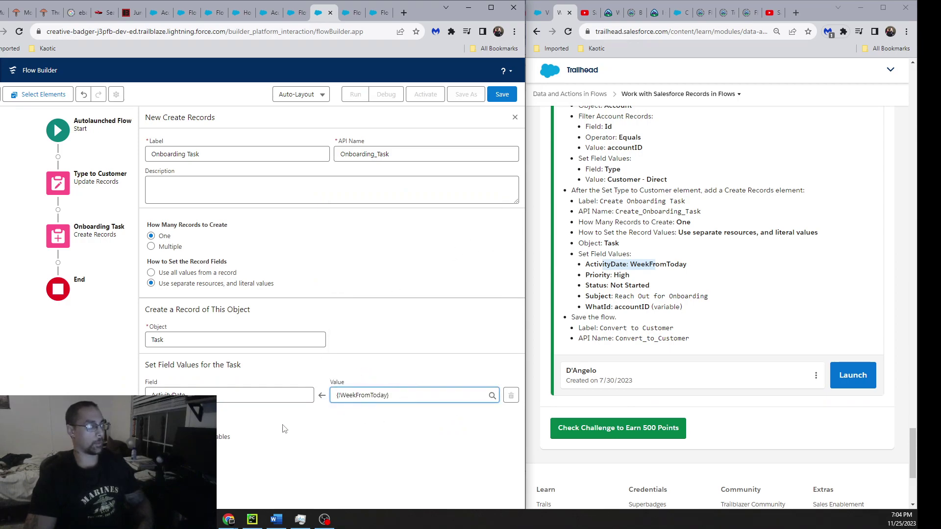
# Step: Add a second, still-empty field row to the Onboarding Task
pyautogui.click(167, 416)
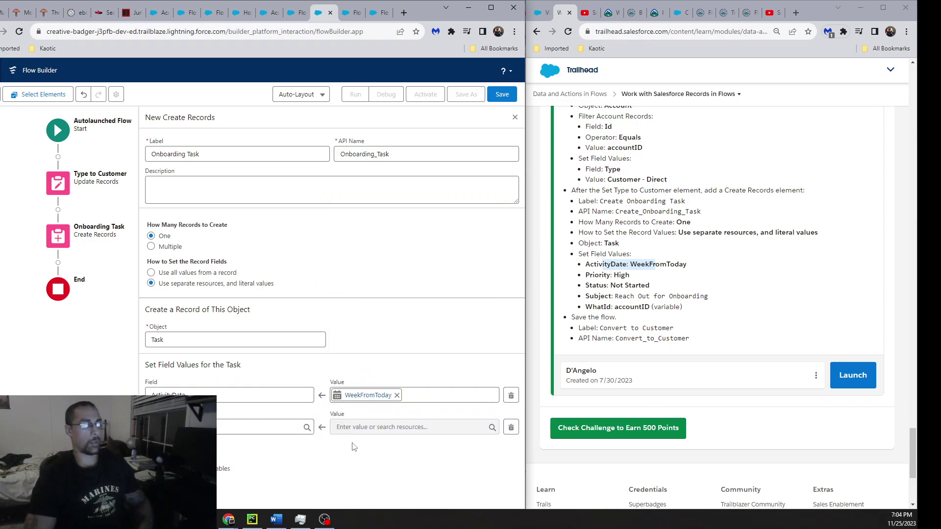
pyautogui.click(217, 427)
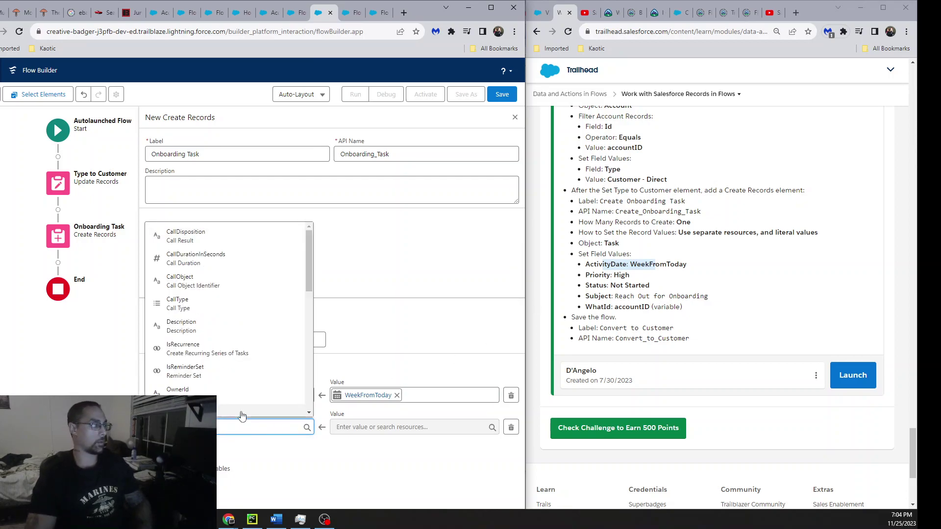
pyautogui.press('Escape')
pyautogui.doubleClick(603, 265)
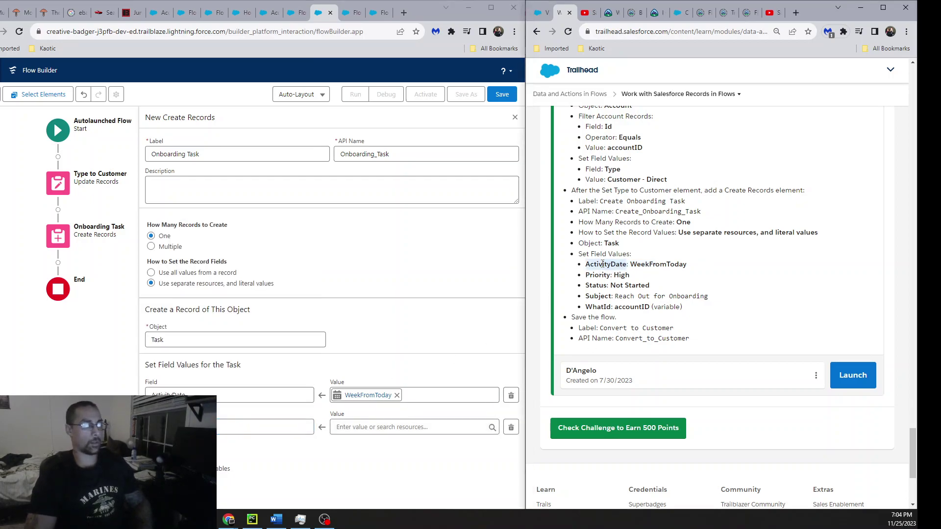
pyautogui.doubleClick(603, 275)
pyautogui.doubleClick(608, 264)
pyautogui.moveTo(606, 266); pyautogui.dragTo(646, 266)
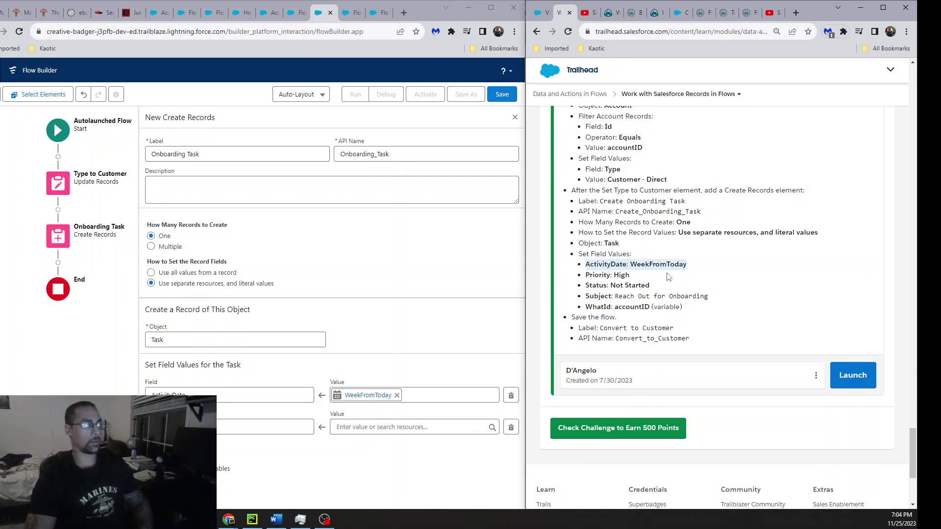
pyautogui.click(701, 264)
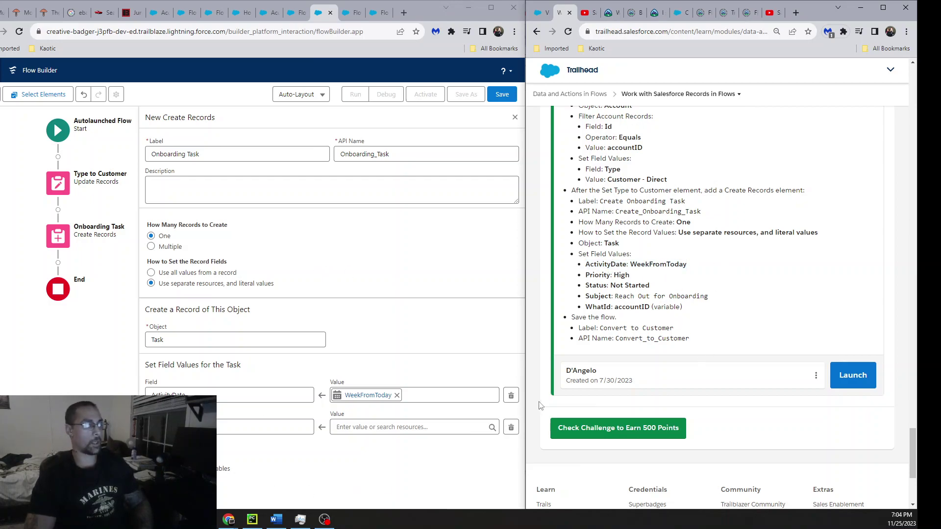
# Step: Set the task Priority to High and add Status set to Not Started
pyautogui.click(370, 430)
pyautogui.click(410, 280)
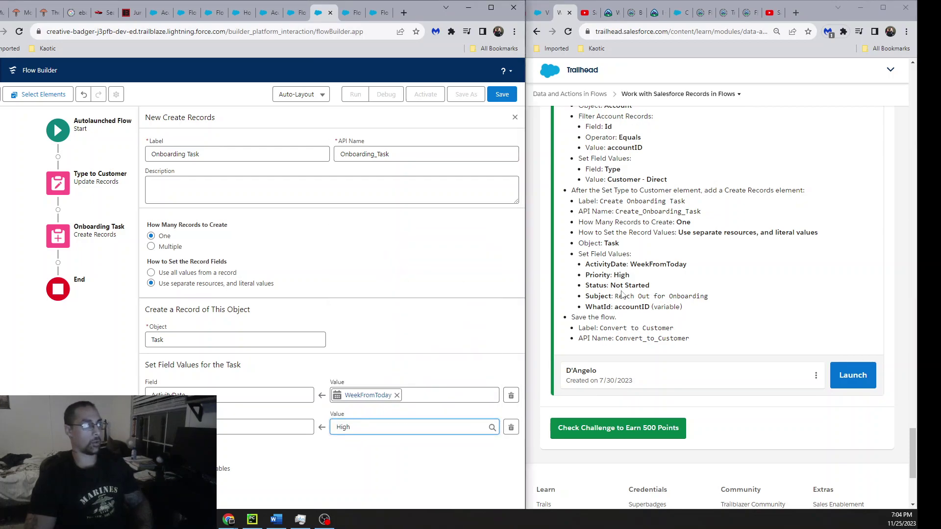
pyautogui.click(237, 444)
pyautogui.click(223, 462)
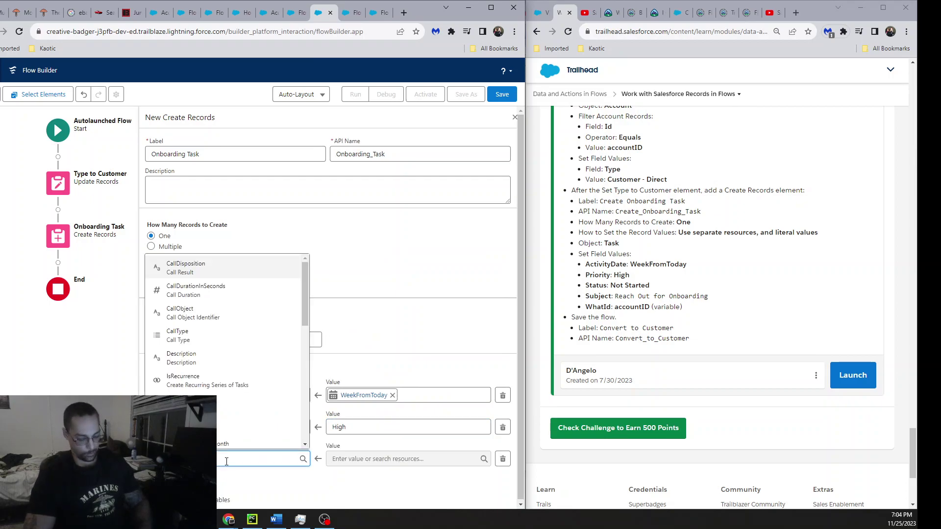
pyautogui.click(226, 461)
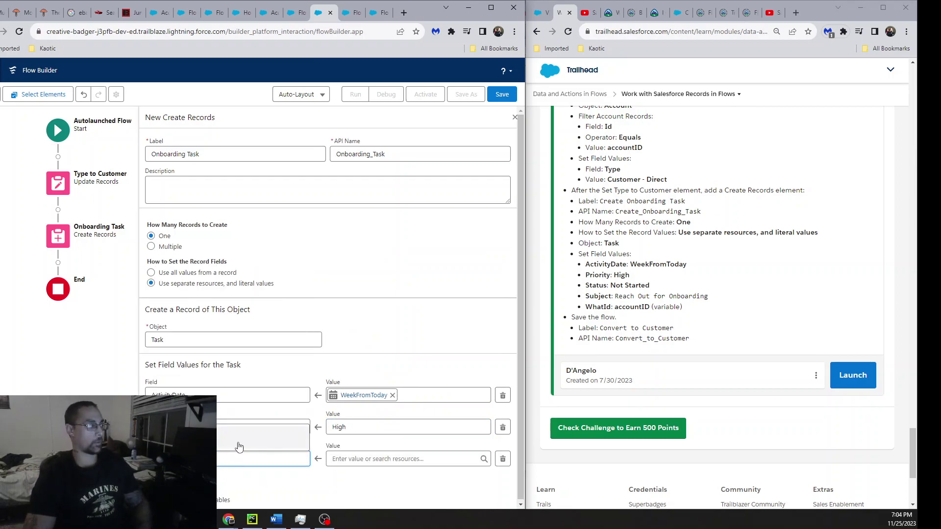
pyautogui.click(239, 446)
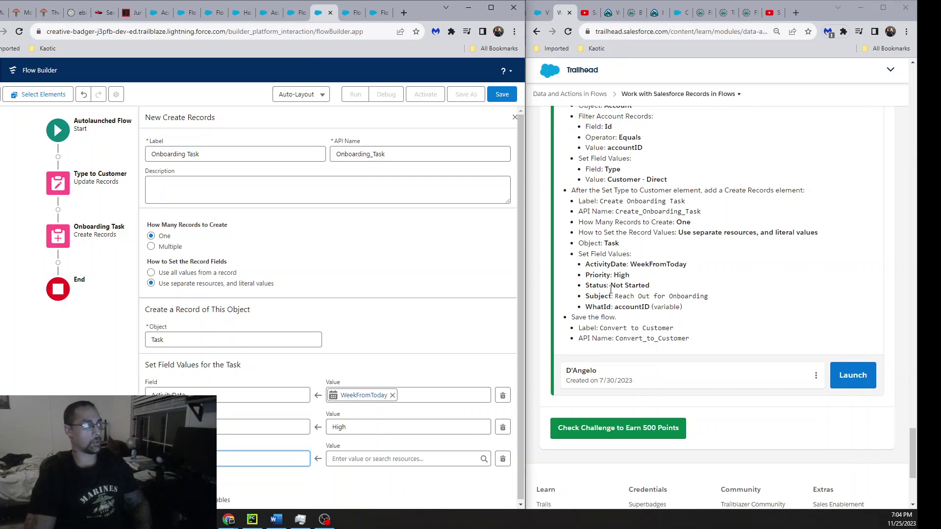
pyautogui.click(389, 459)
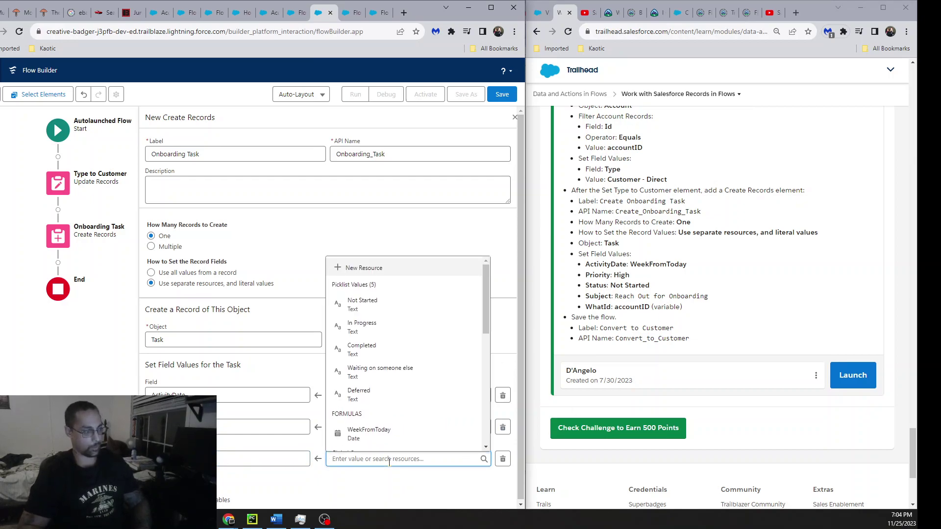
pyautogui.click(439, 311)
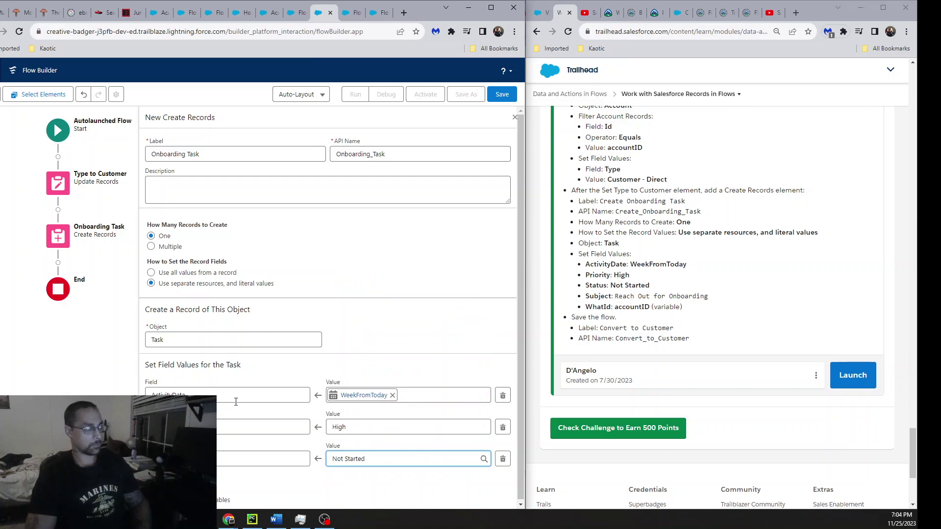
# Step: Add a fourth row with Subject set to 'Reach Out for Onboarding'
pyautogui.click(162, 482)
pyautogui.scroll(-1, 259, 448)
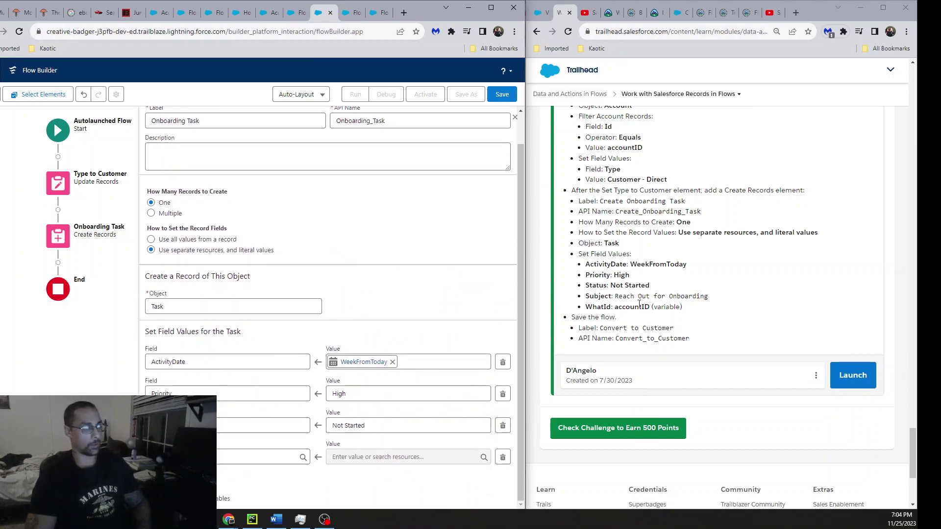
pyautogui.moveTo(615, 296); pyautogui.dragTo(706, 296)
pyautogui.hotkey('ctrl', 'c')
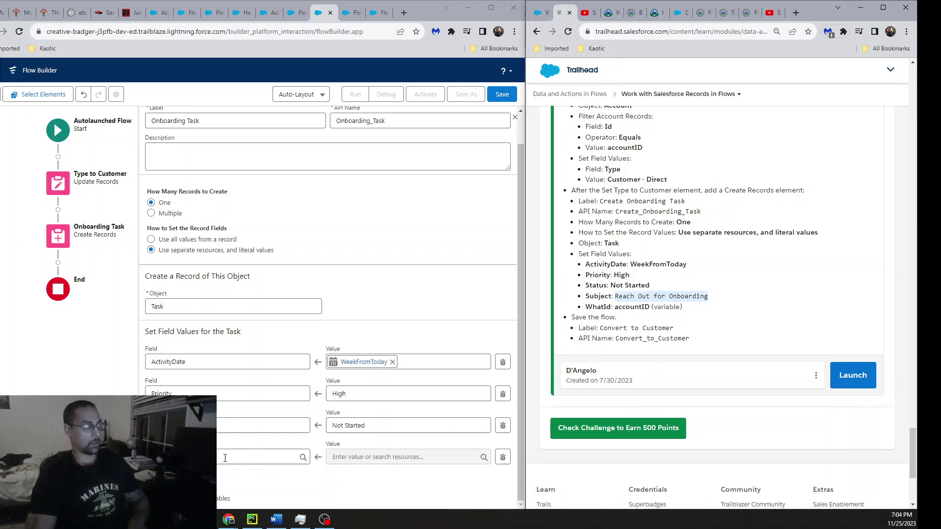
pyautogui.click(225, 457)
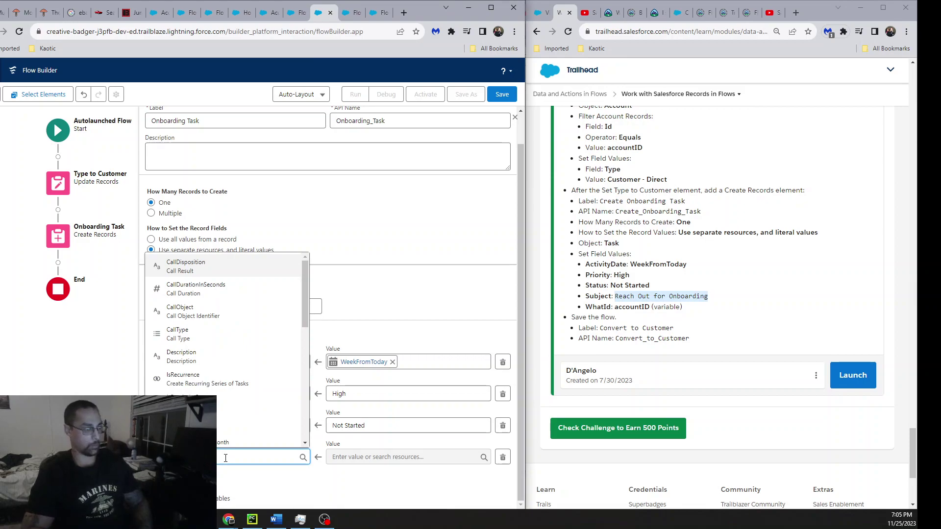
pyautogui.press('Escape')
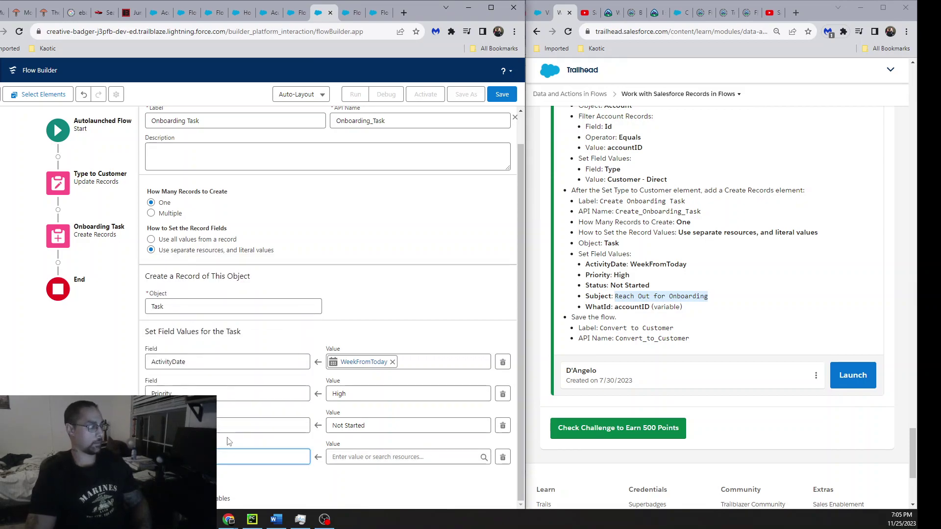
pyautogui.click(435, 458)
pyautogui.hotkey('ctrl', 'v')
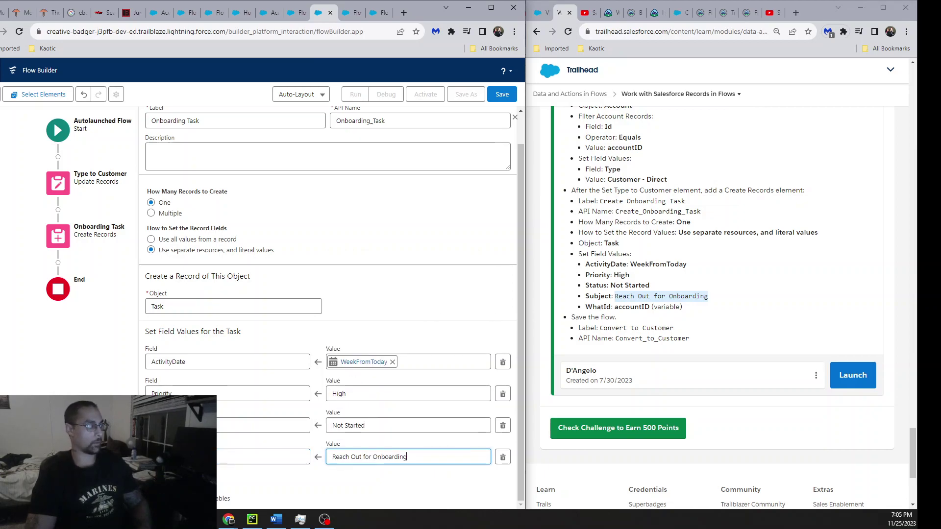
# Step: Add a WhatId field row to the Onboarding Task and set its value to the accountID variable
pyautogui.click(156, 474)
pyautogui.click(256, 487)
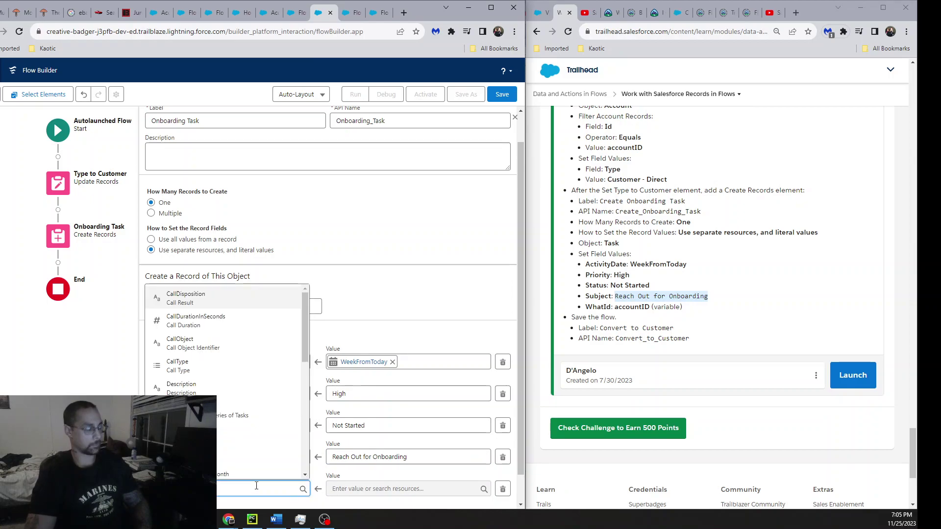
pyautogui.write('wha')
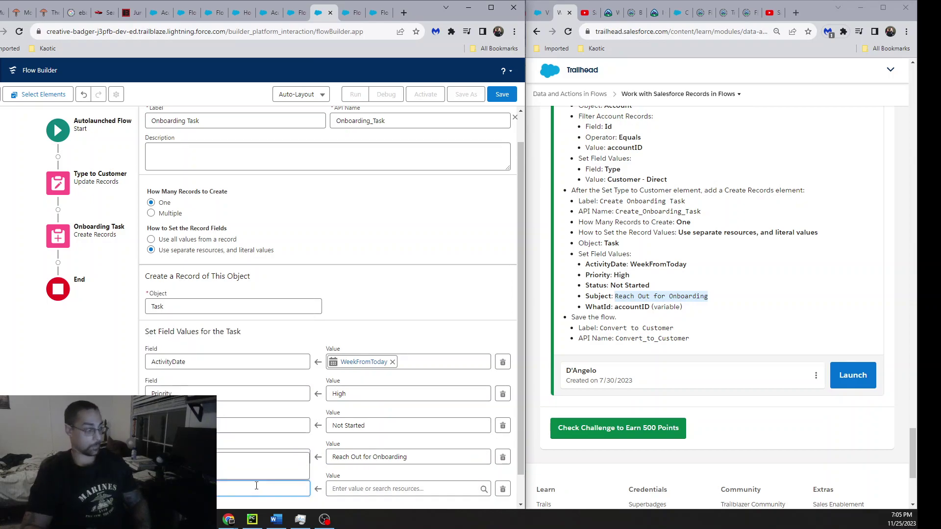
pyautogui.click(272, 465)
pyautogui.scroll(-1, 287, 446)
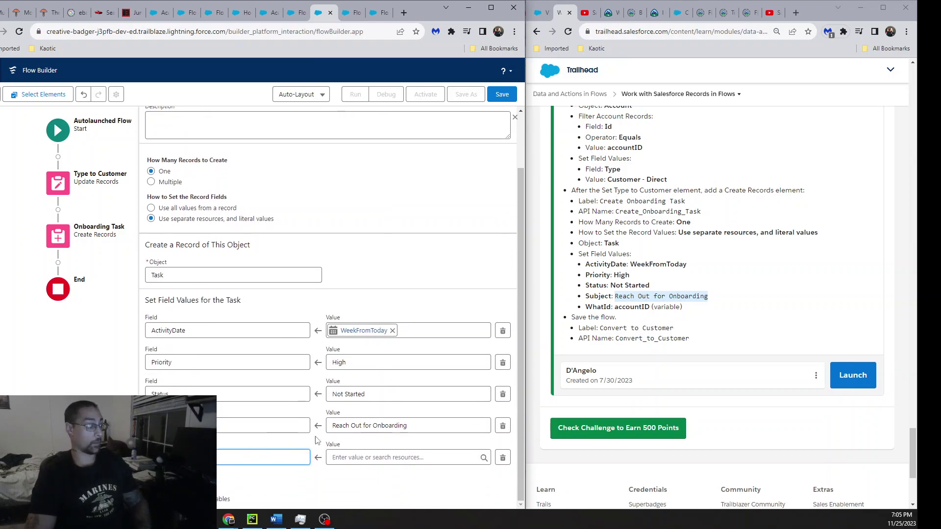
pyautogui.click(371, 456)
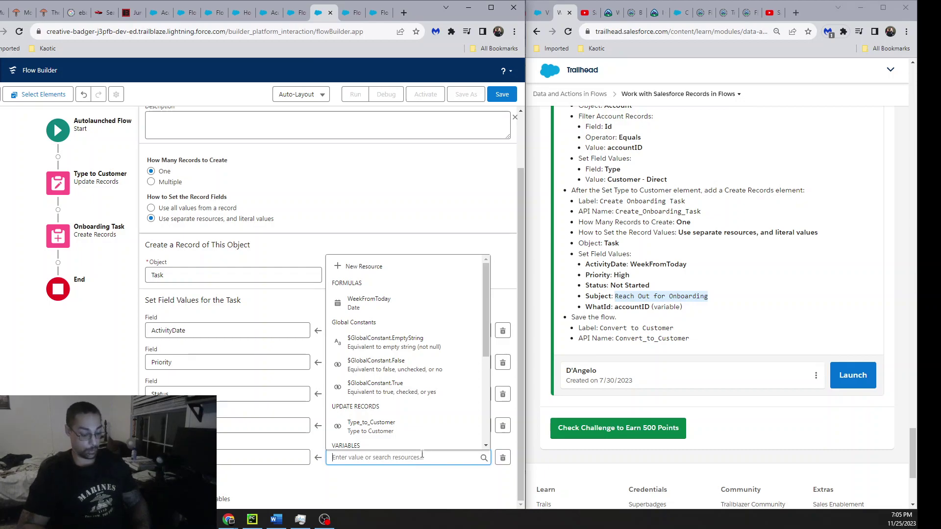
pyautogui.write('id')
pyautogui.click(414, 417)
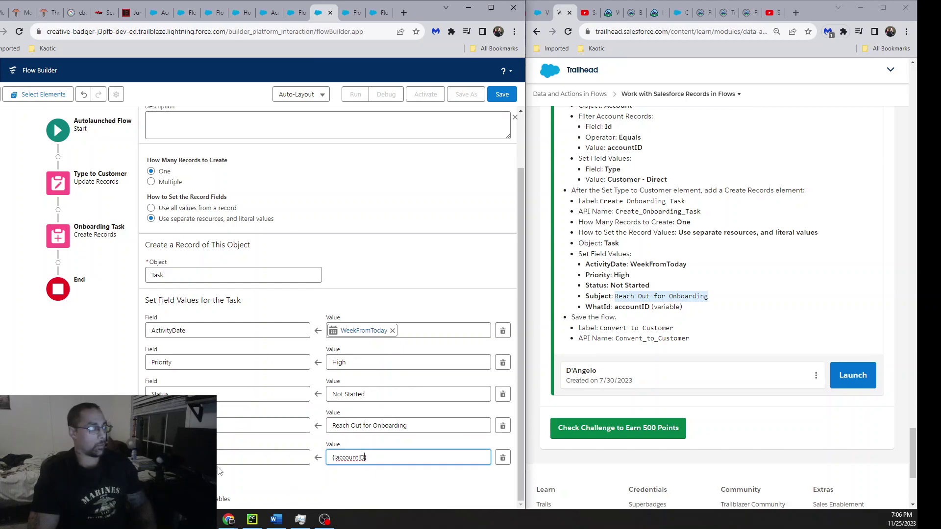
# Step: Save the flow with the label 'Convert to Customer', copied from the challenge steps
pyautogui.click(502, 94)
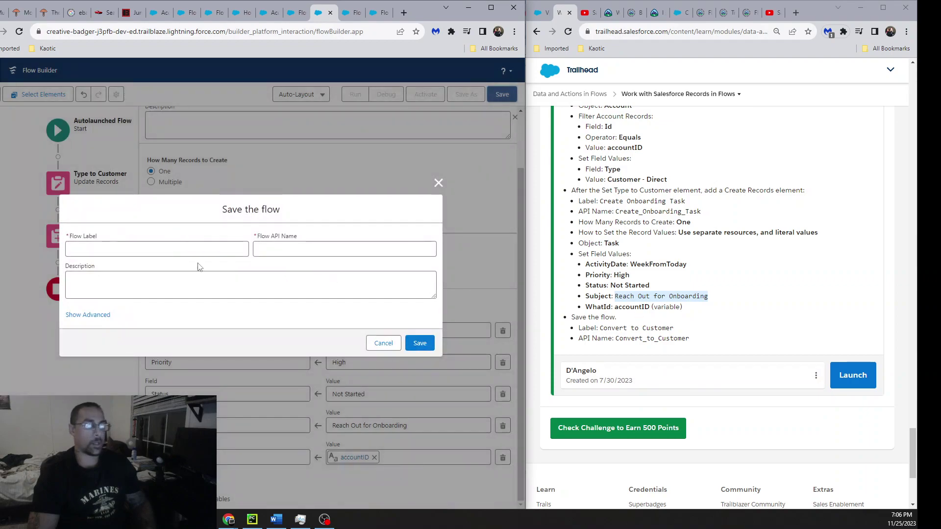
pyautogui.moveTo(598, 328); pyautogui.dragTo(674, 328)
pyautogui.hotkey('ctrl', 'c')
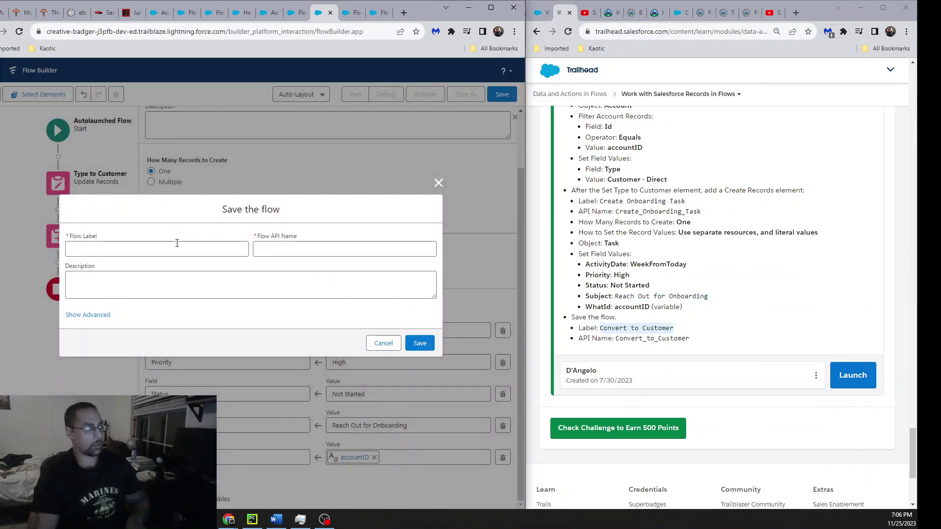
pyautogui.click(183, 246)
pyautogui.hotkey('ctrl', 'v')
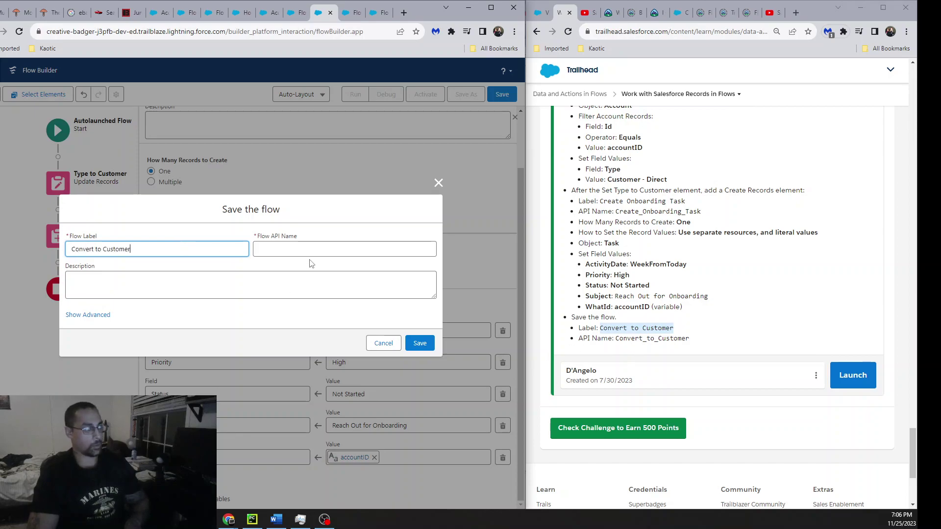
pyautogui.click(319, 249)
# Step: Keep the auto-filled API name, save, and check the Trailhead challenge for 500 points
pyautogui.click(349, 297)
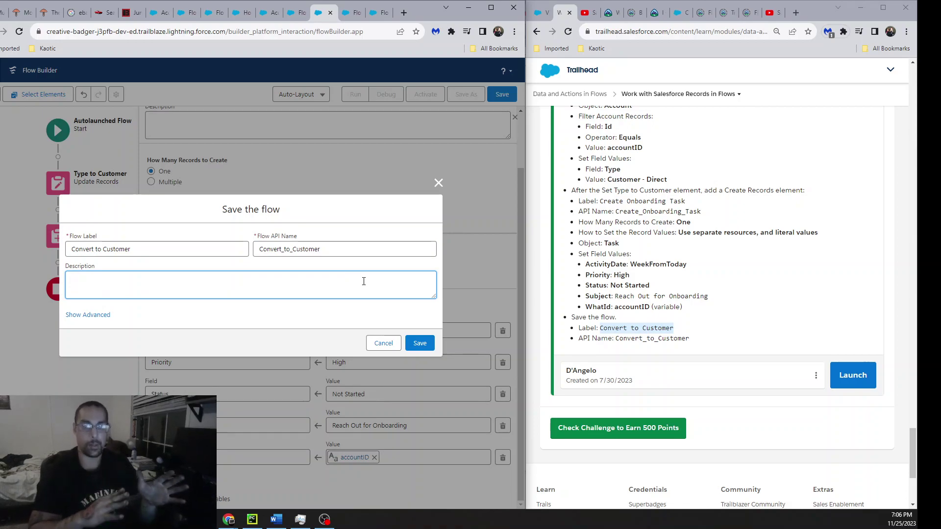
pyautogui.click(419, 343)
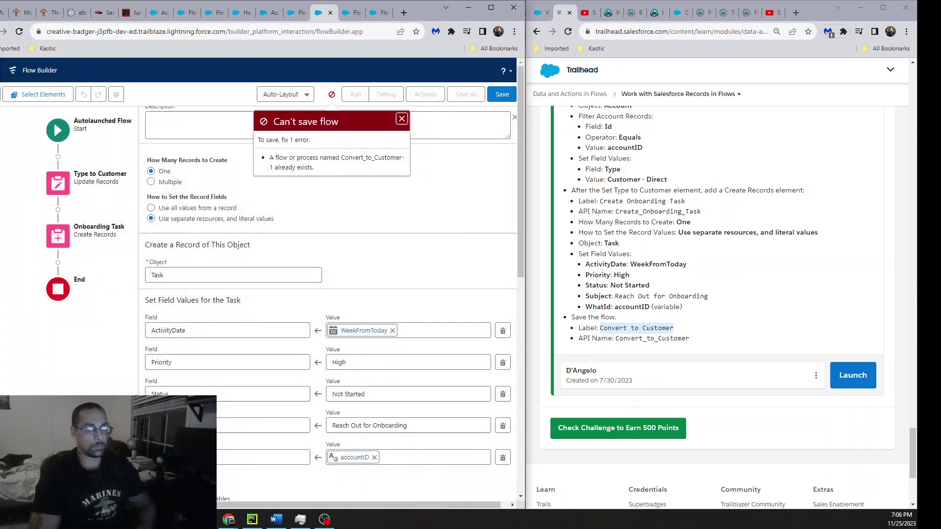
pyautogui.click(725, 451)
pyautogui.click(671, 429)
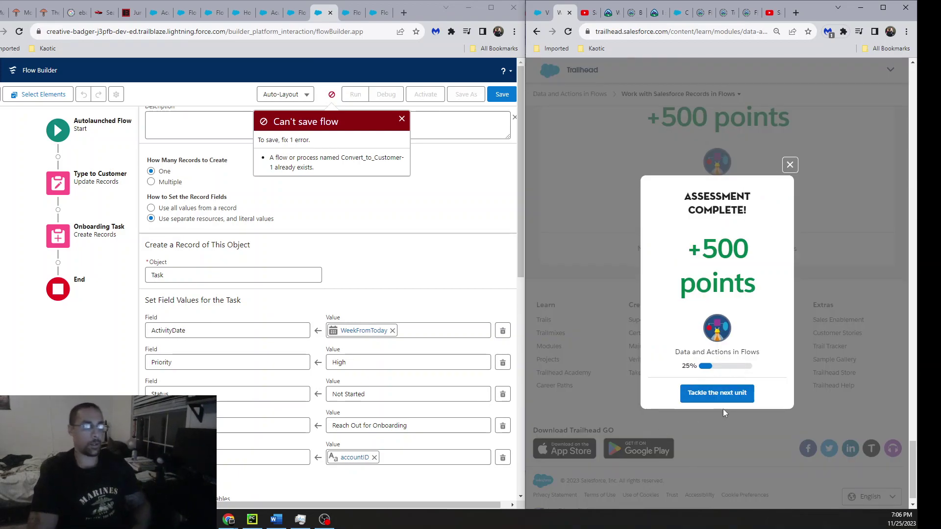
# Step: Open the Combine Variables and Data Elements unit from the Data and Actions in Flows module page
pyautogui.click(720, 397)
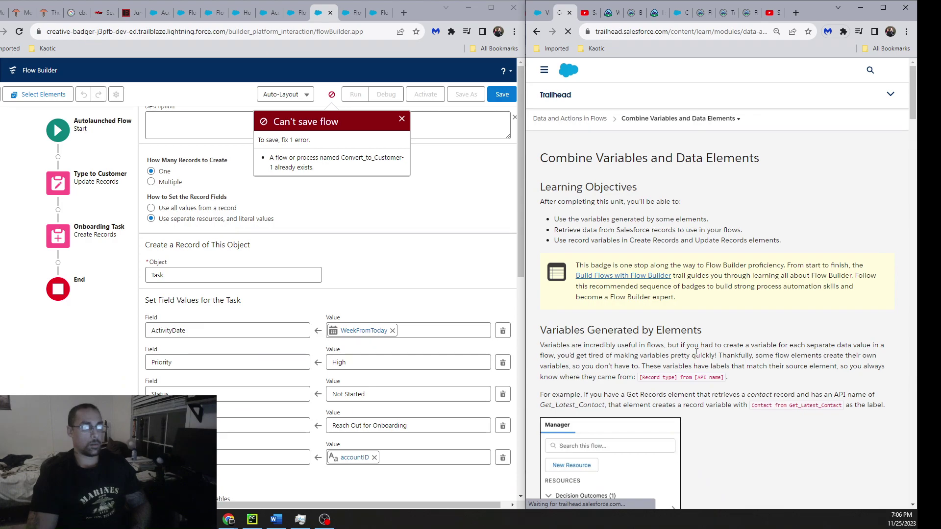
pyautogui.click(583, 119)
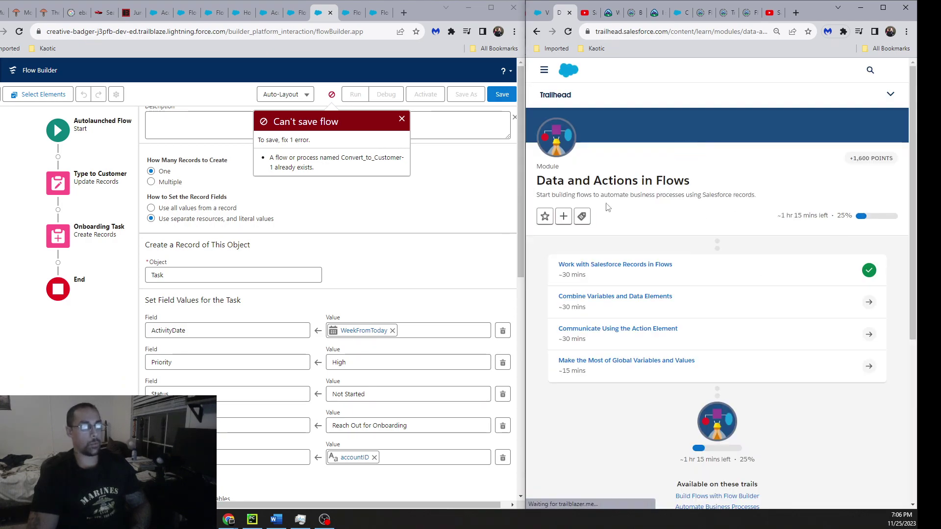
pyautogui.click(643, 300)
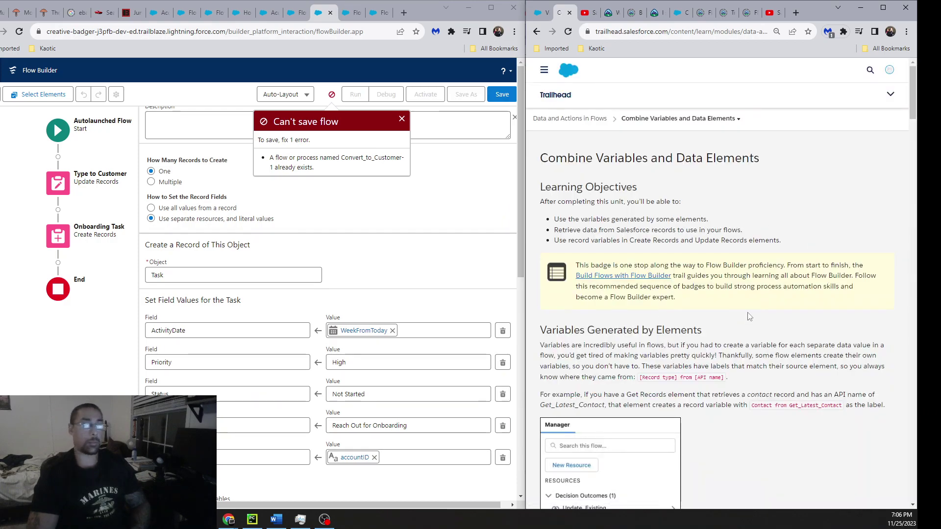
pyautogui.scroll(-15, 749, 316)
pyautogui.scroll(-2, 770, 398)
pyautogui.scroll(15, 771, 382)
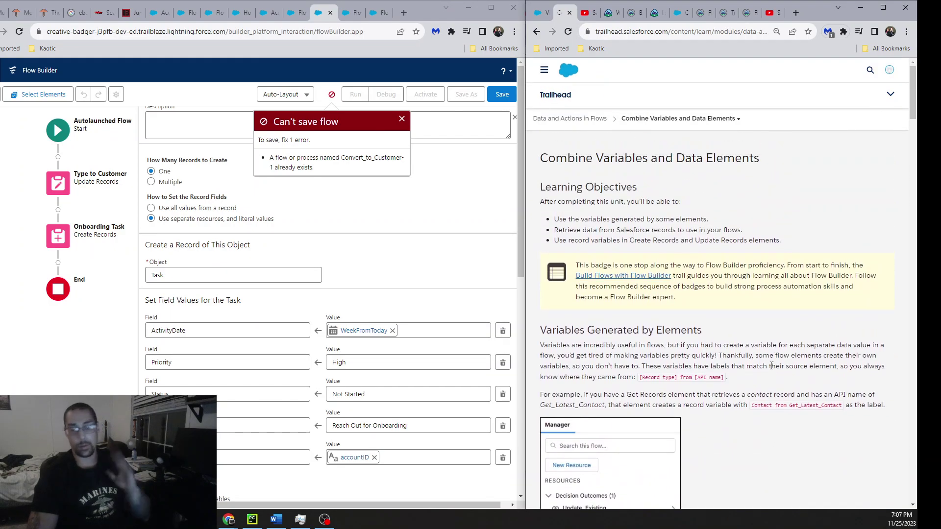